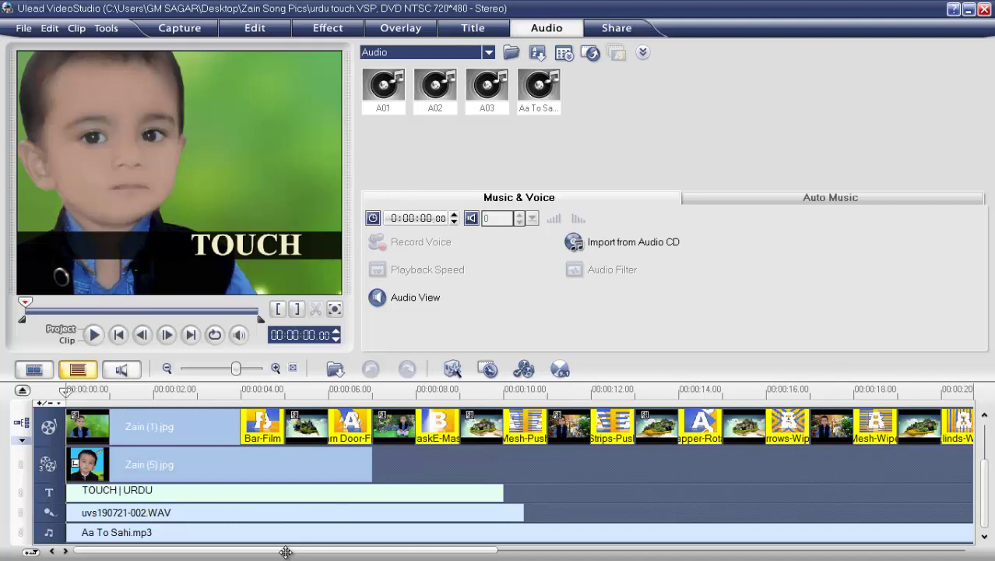
# - Import DSCN1435, DSCN1436 and DSCN1438 from the Zain Song Pics folder and append them to the end of the video track
pyautogui.click(221, 369)
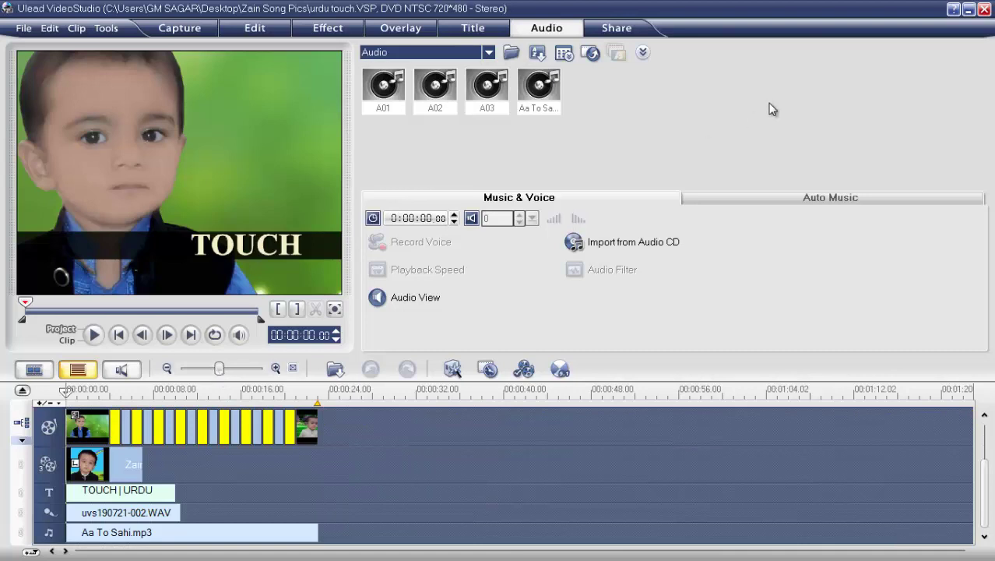
pyautogui.click(968, 9)
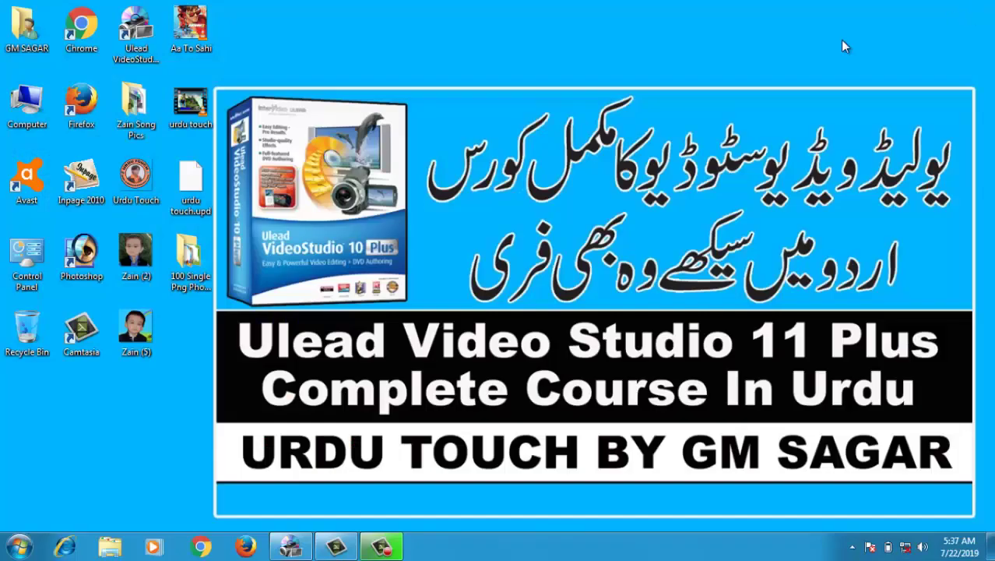
pyautogui.doubleClick(132, 109)
pyautogui.click(265, 126)
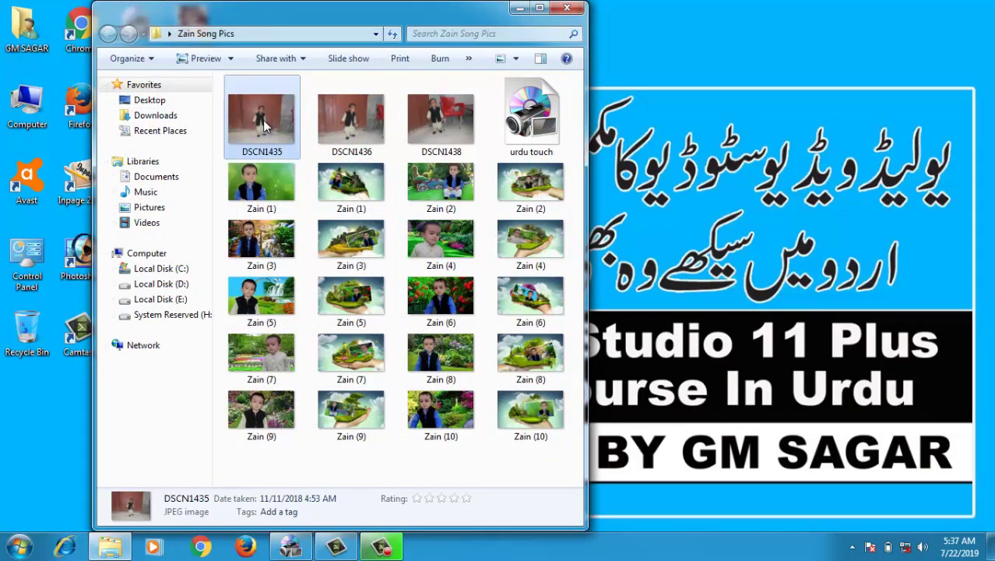
pyautogui.keyDown('ctrl'); pyautogui.click(356, 128); pyautogui.keyUp('ctrl')
pyautogui.keyDown('ctrl'); pyautogui.click(425, 120); pyautogui.keyUp('ctrl')
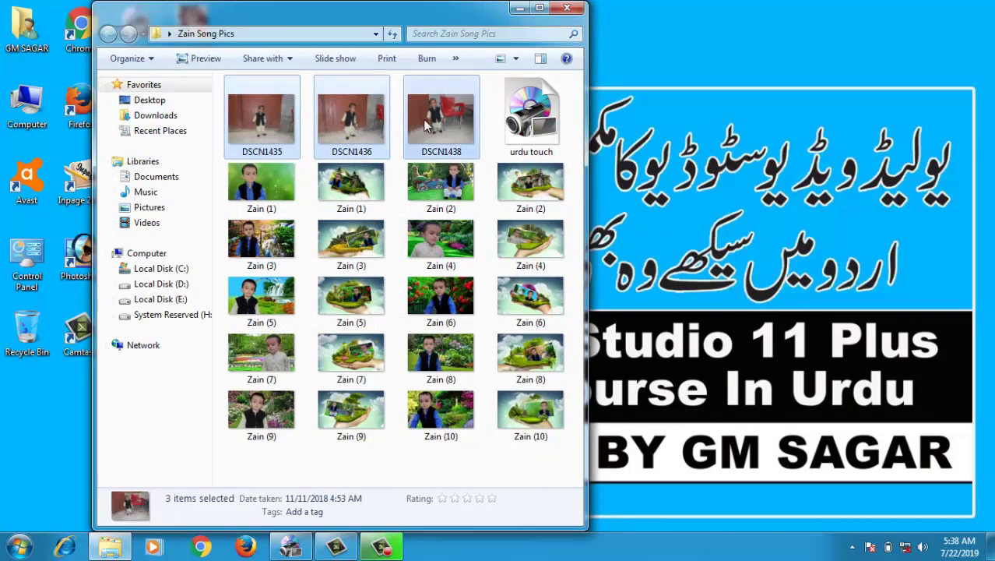
pyautogui.moveTo(263, 140); pyautogui.dragTo(471, 162)
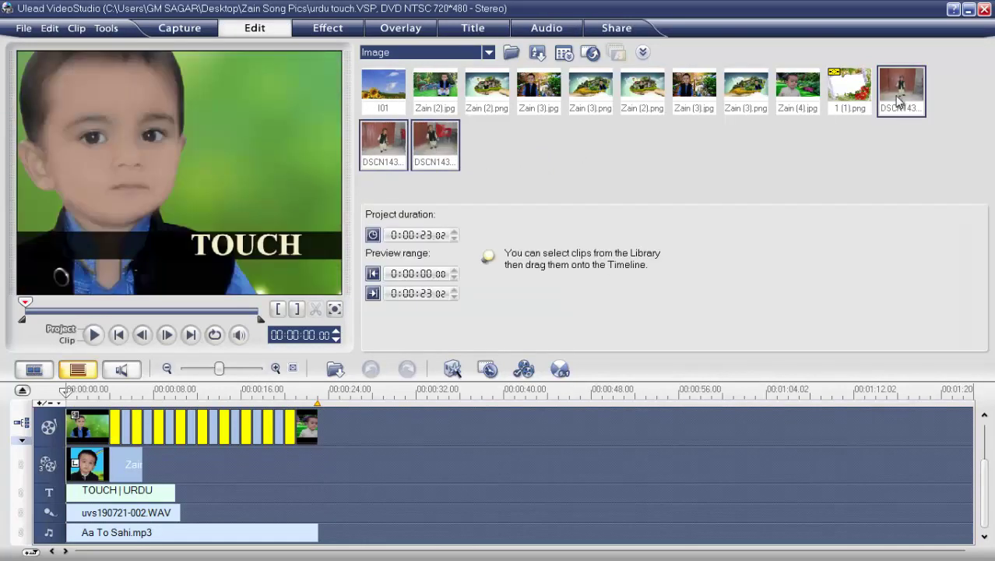
pyautogui.moveTo(898, 99); pyautogui.dragTo(334, 426)
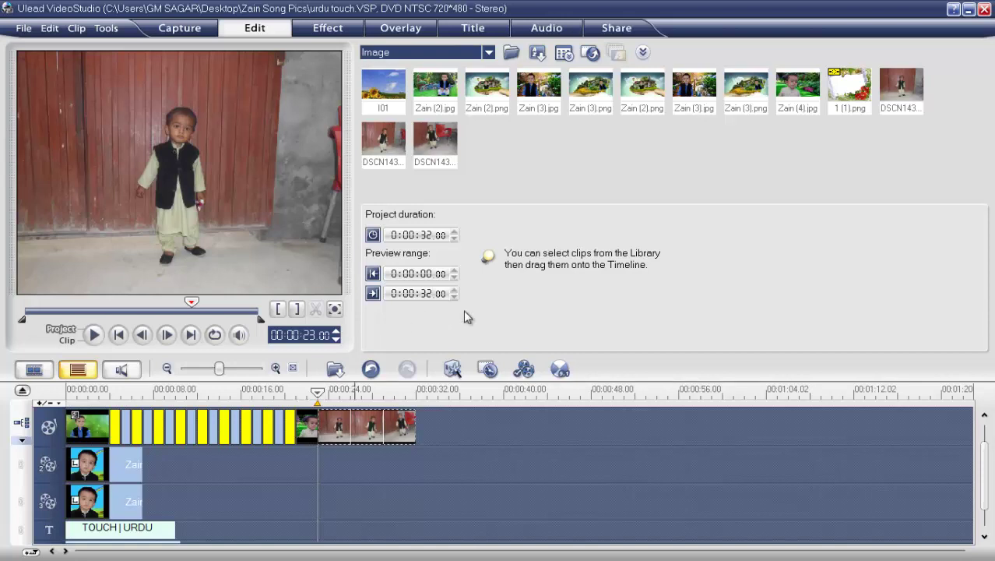
# - Overlay frame 1 (1) from the 100 Single Png Photo Frames 01 folder on the first new photo and fit it to the screen
pyautogui.click(970, 10)
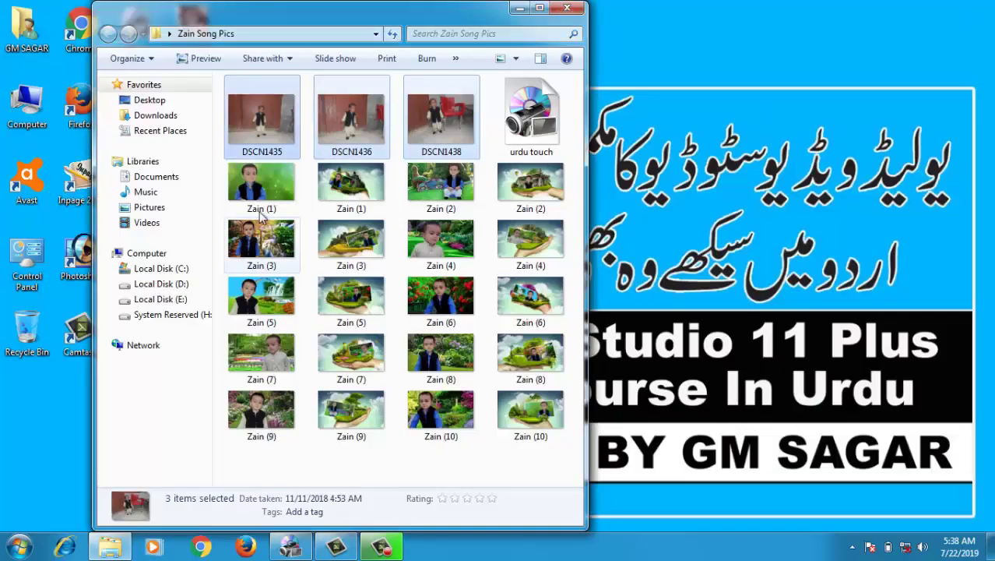
pyautogui.click(564, 11)
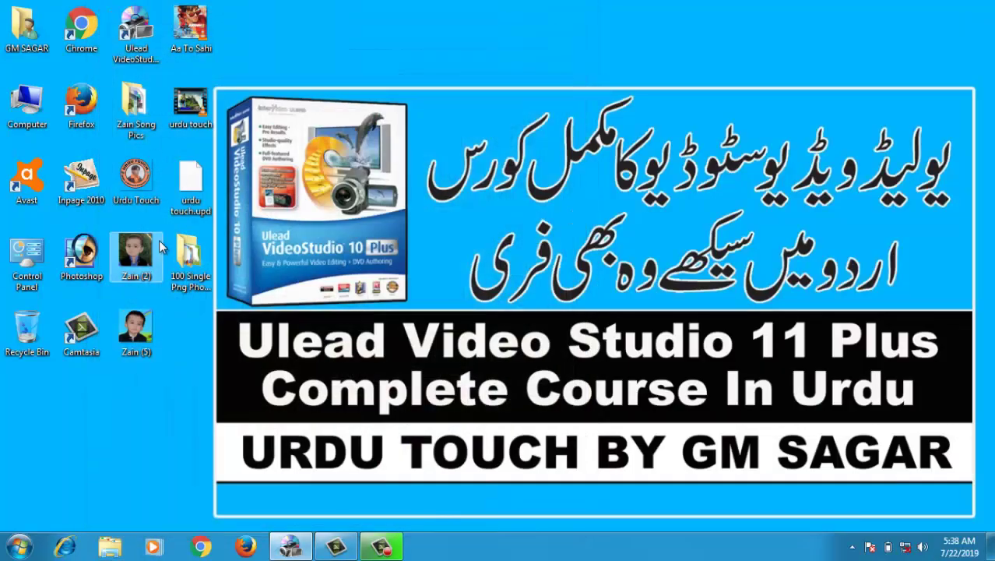
pyautogui.doubleClick(194, 254)
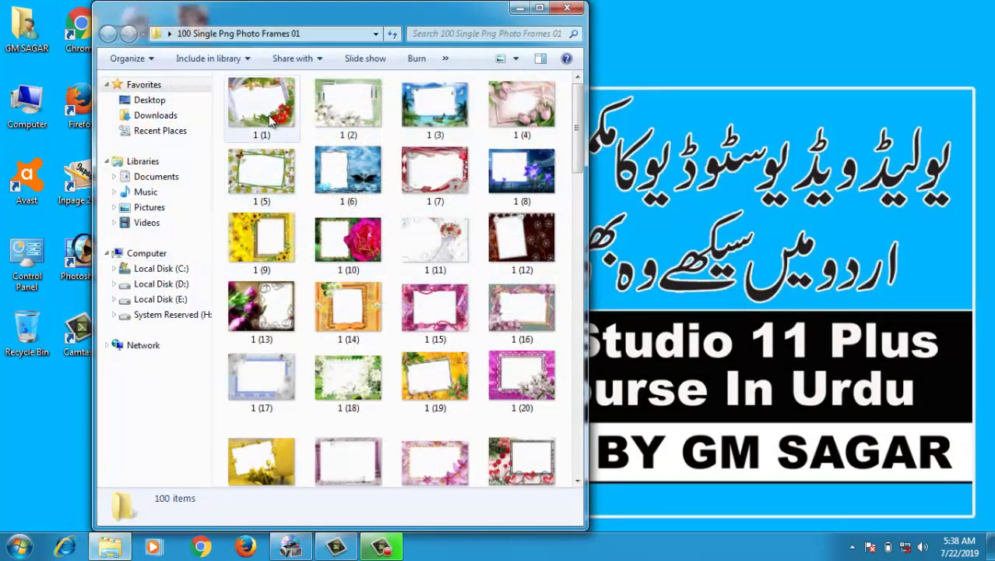
pyautogui.moveTo(261, 105); pyautogui.dragTo(321, 456)
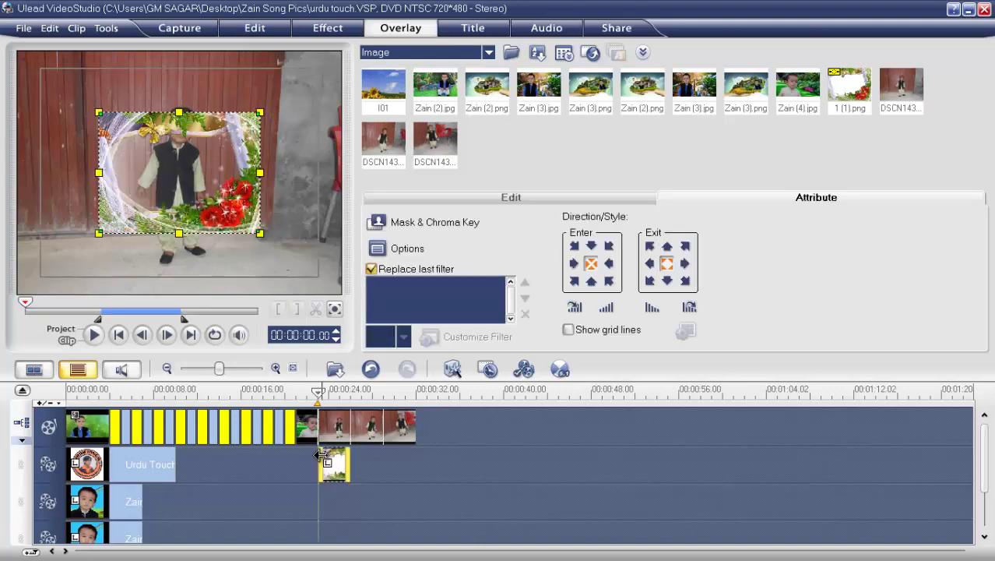
pyautogui.rightClick(201, 187)
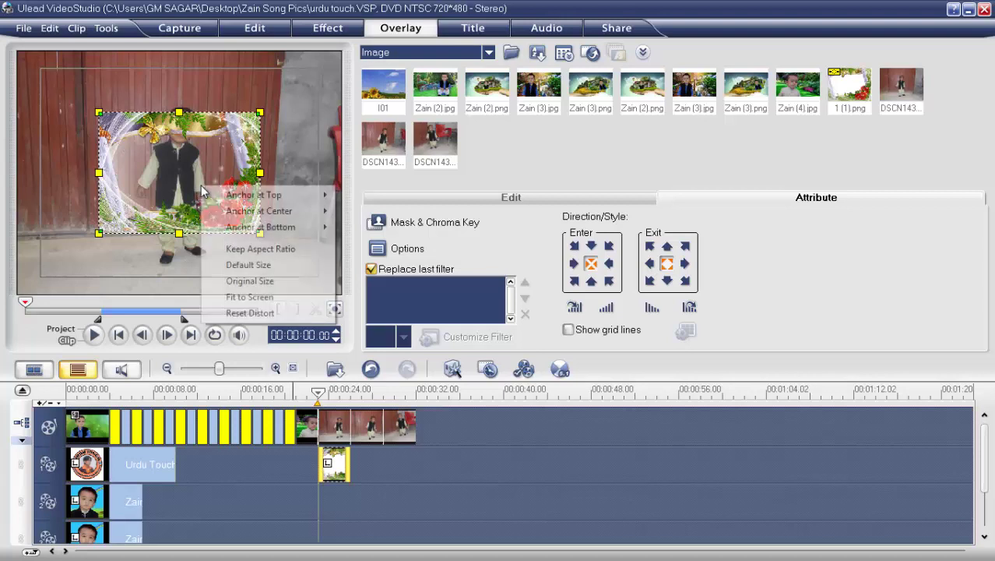
pyautogui.click(238, 300)
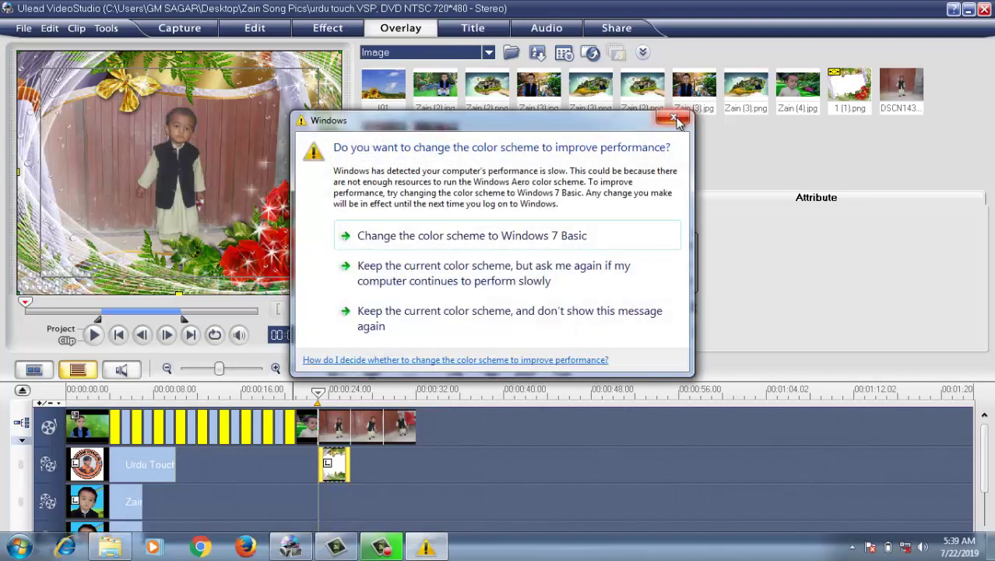
pyautogui.click(675, 119)
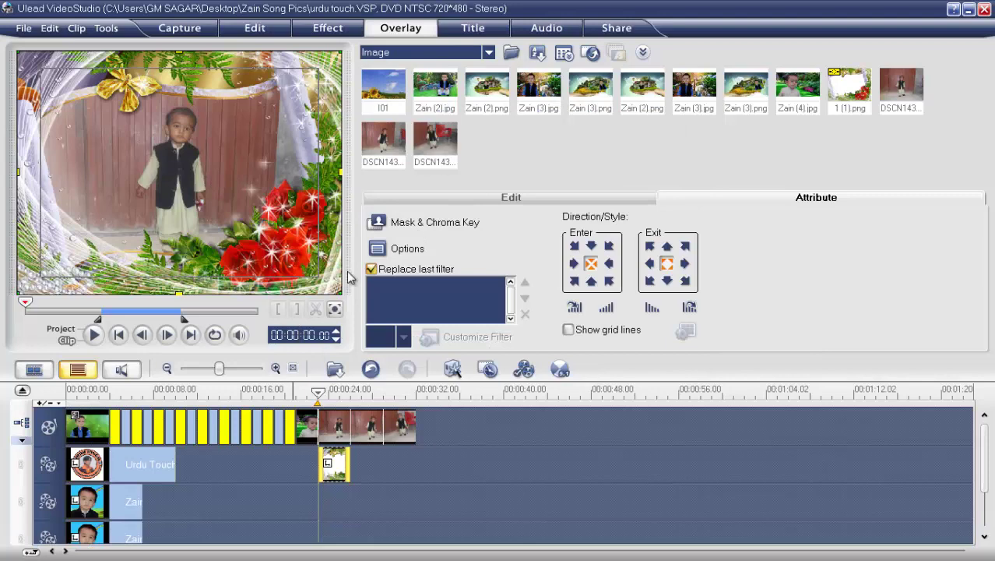
# - Overlay frame 1 (2) from the photo frames folder on the second new photo and fit it to the screen
pyautogui.click(969, 10)
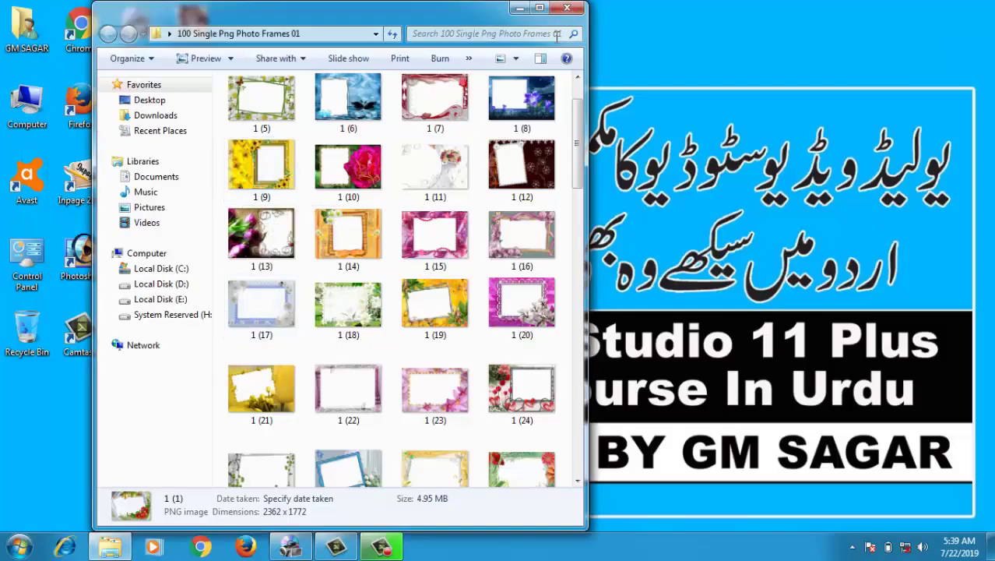
pyautogui.doubleClick(541, 14)
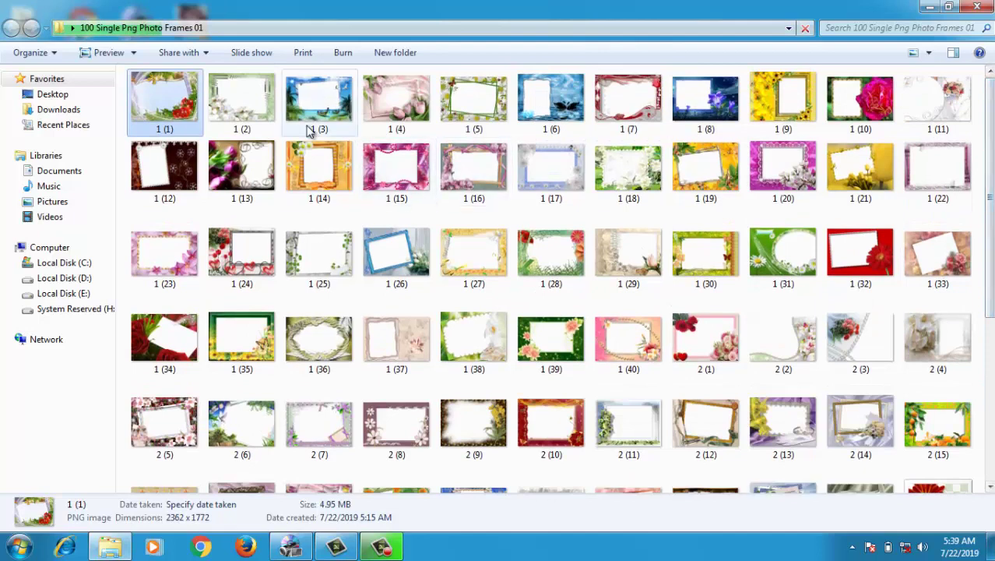
pyautogui.moveTo(248, 105); pyautogui.dragTo(357, 466)
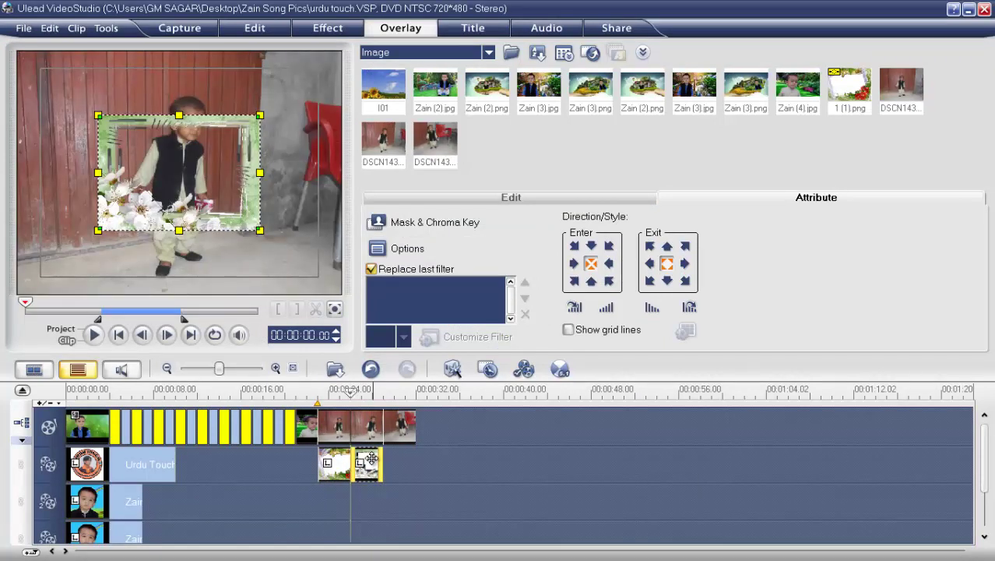
pyautogui.rightClick(201, 143)
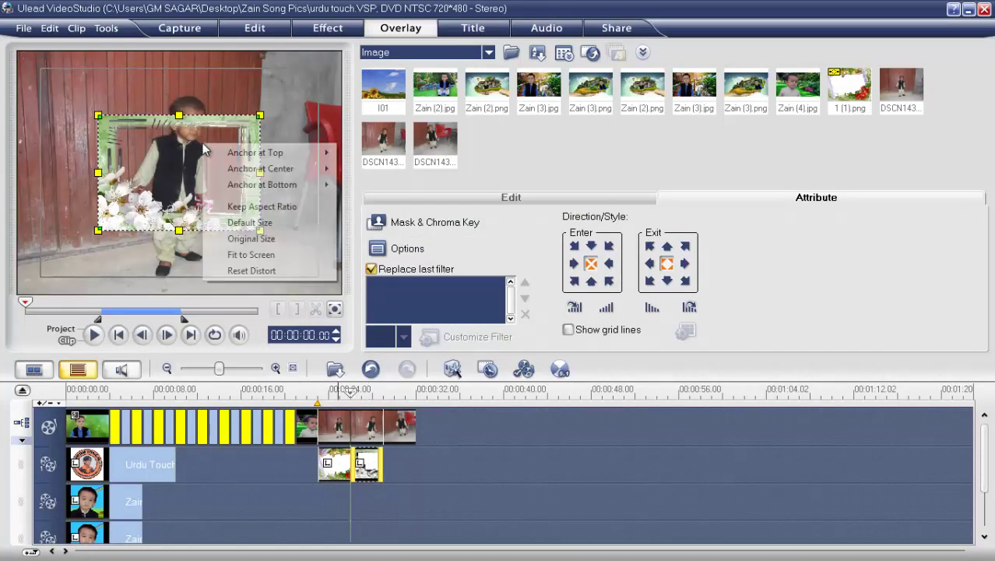
pyautogui.click(241, 256)
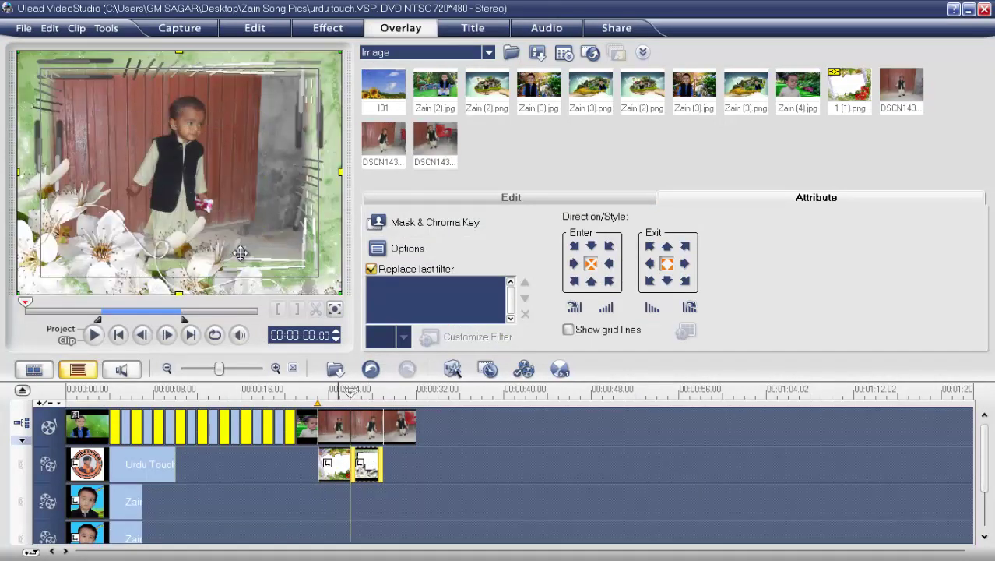
# - Overlay frame 1 (23) from the photo frames folder on the third new photo and fit it to the screen
pyautogui.click(968, 10)
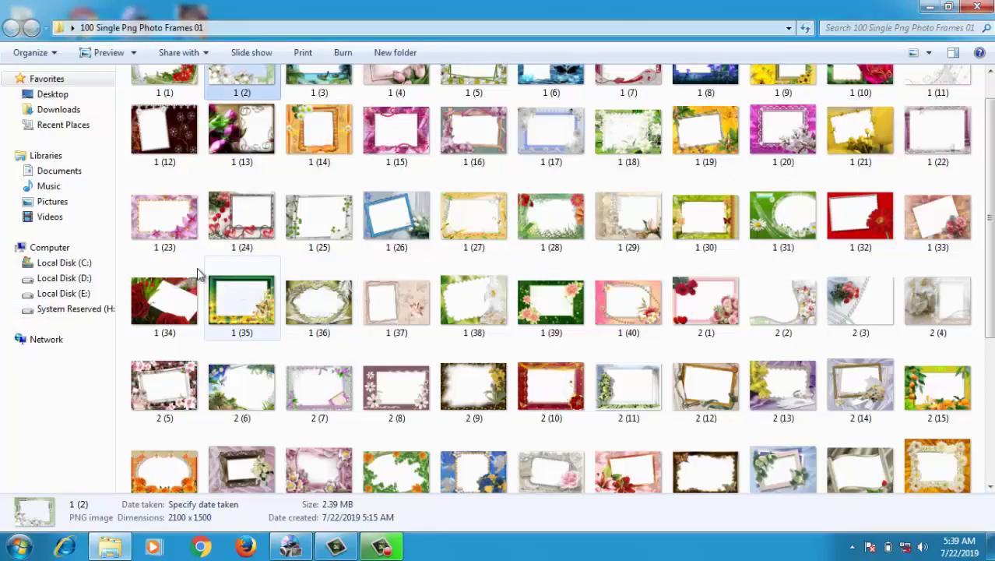
pyautogui.scroll(1, 987, 167)
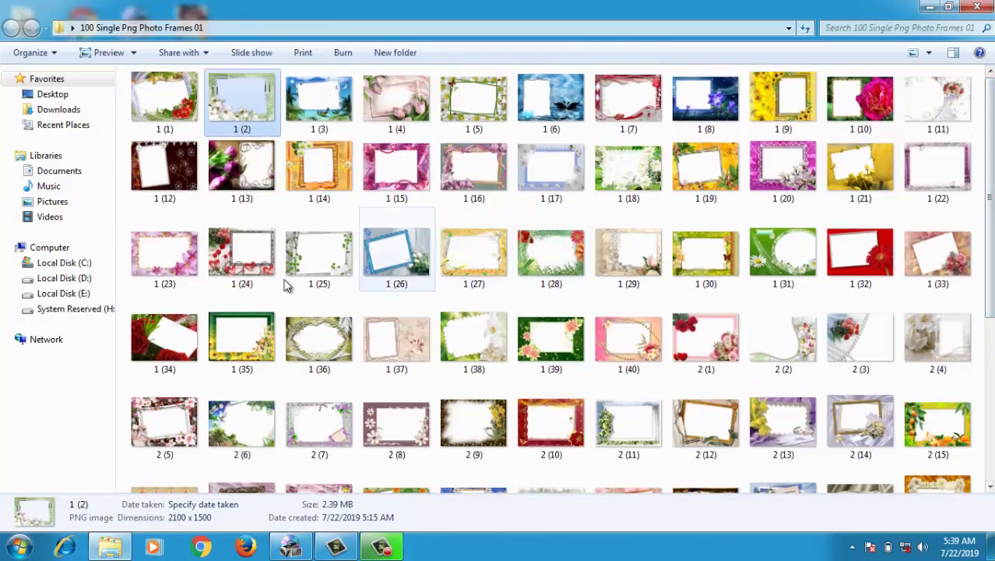
pyautogui.moveTo(153, 253); pyautogui.dragTo(387, 467)
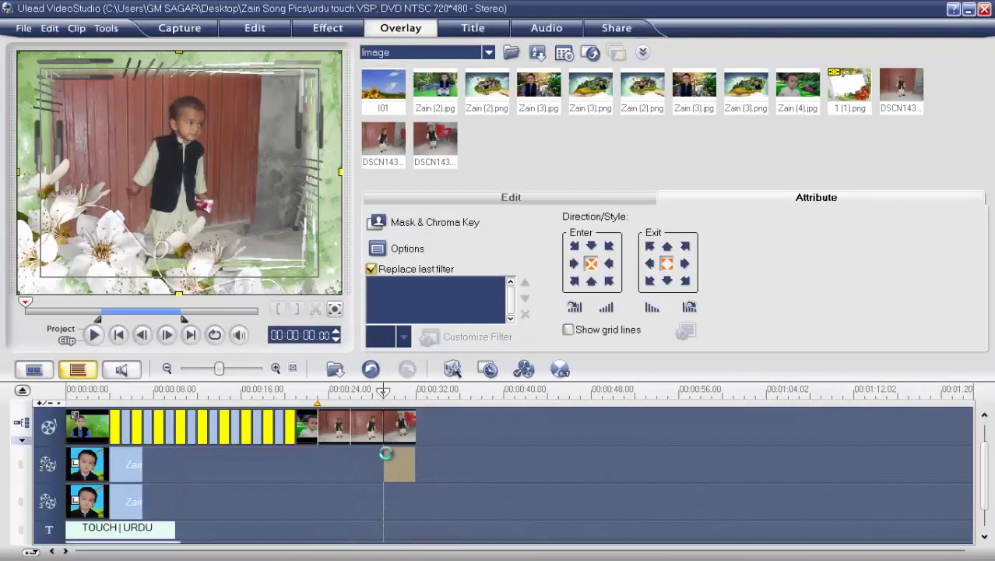
pyautogui.click(355, 465)
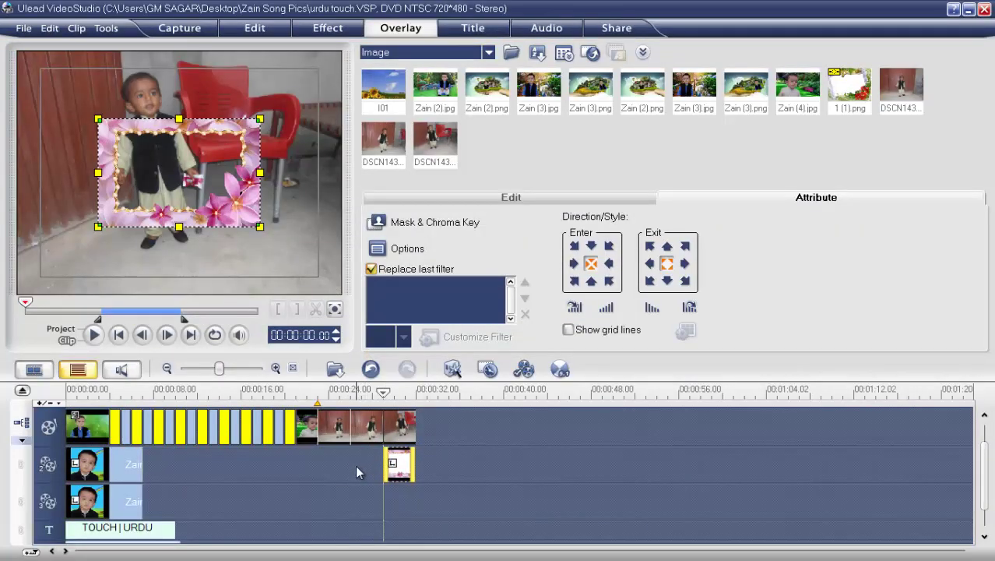
pyautogui.moveTo(354, 462); pyautogui.dragTo(331, 457)
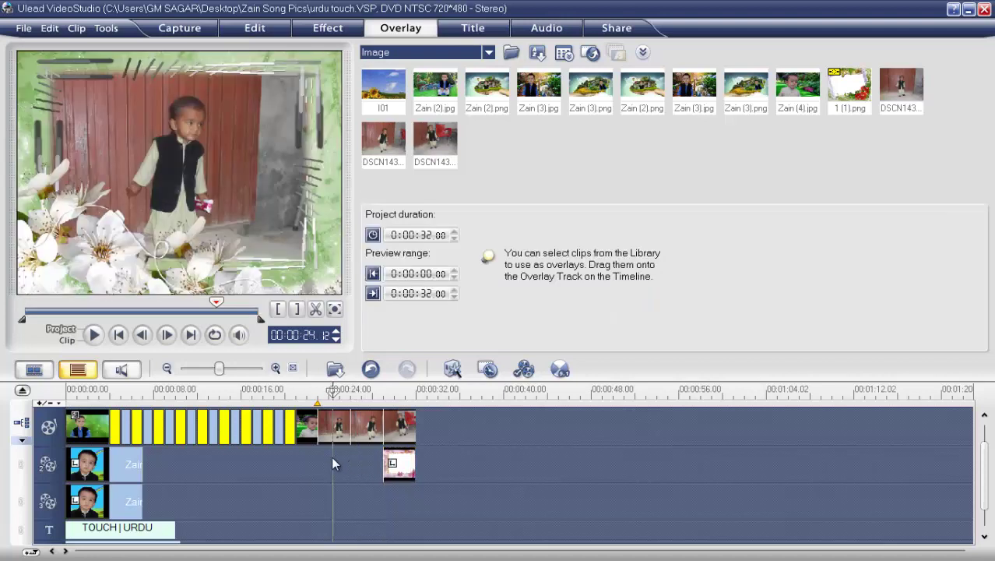
pyautogui.click(400, 436)
pyautogui.click(400, 465)
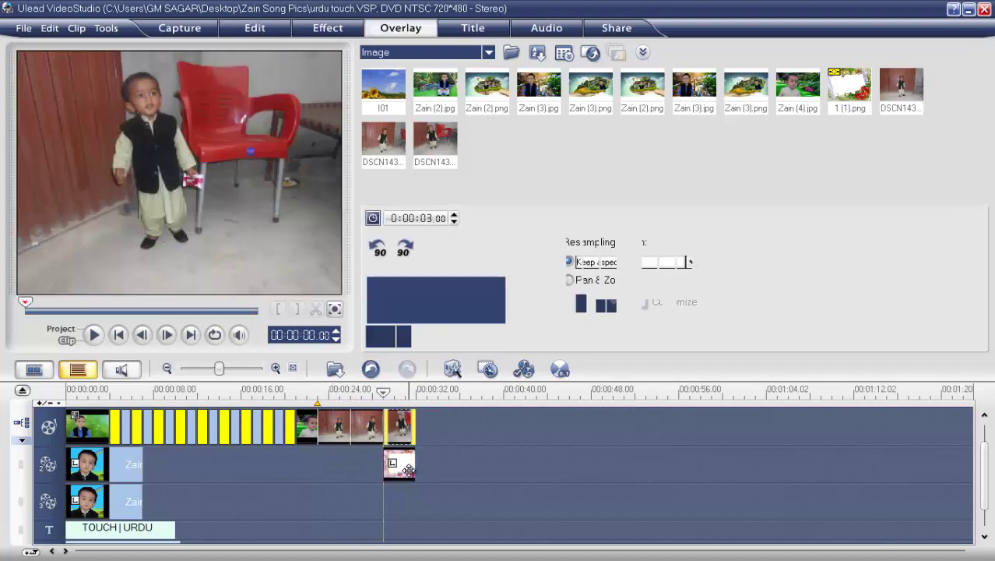
pyautogui.rightClick(219, 191)
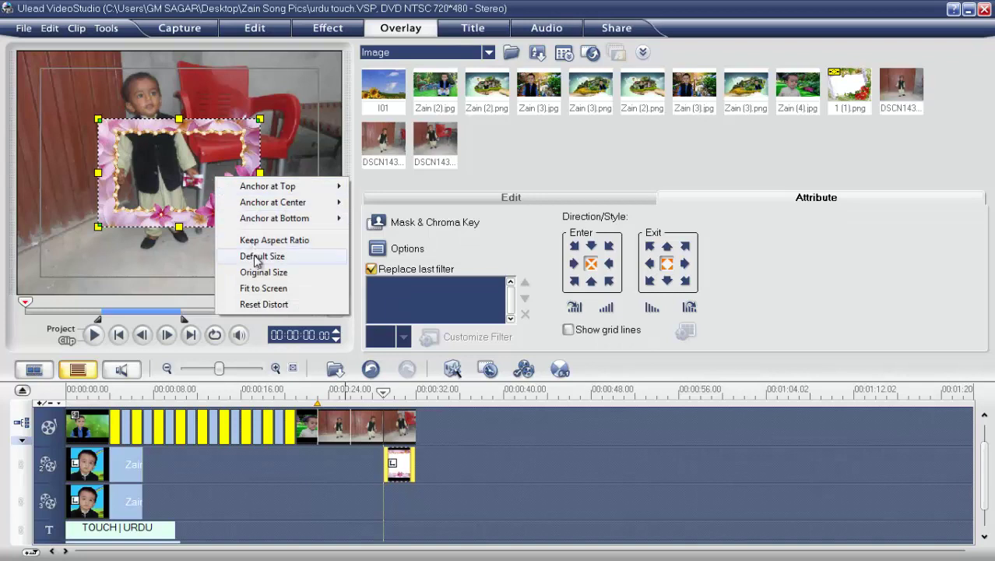
pyautogui.click(264, 289)
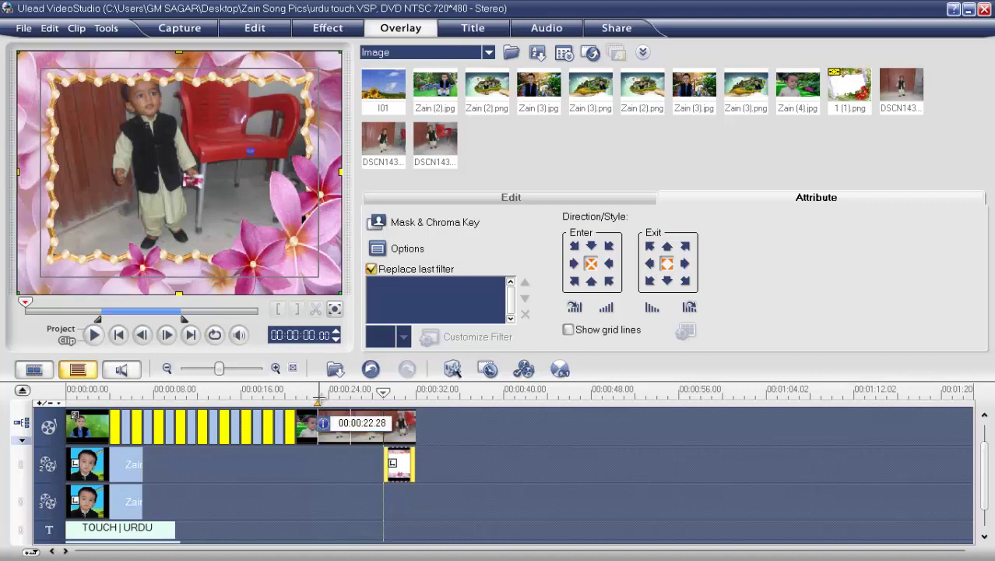
# - Play the project from the start of the framed photos, at about 23 seconds, to review the overlays
pyautogui.click(318, 393)
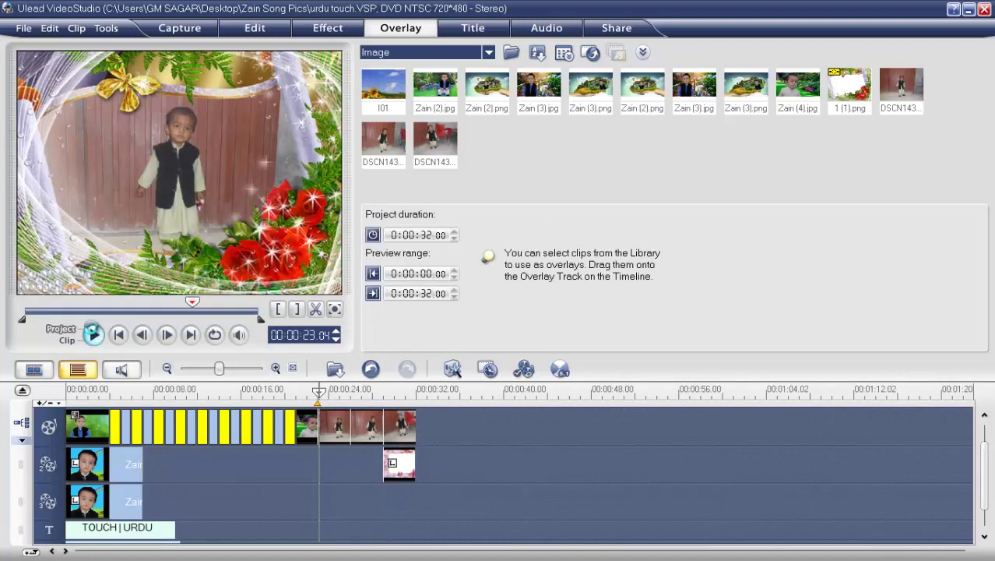
pyautogui.click(93, 334)
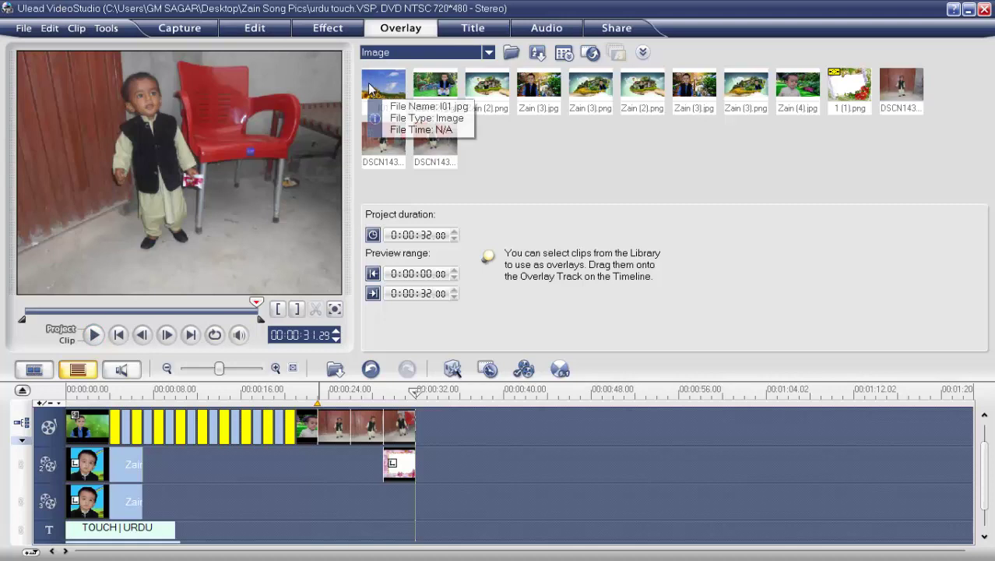
# - Append the I01 image to the video track and place Zain (2).jpg beneath it on the first overlay track
pyautogui.moveTo(371, 88); pyautogui.dragTo(432, 423)
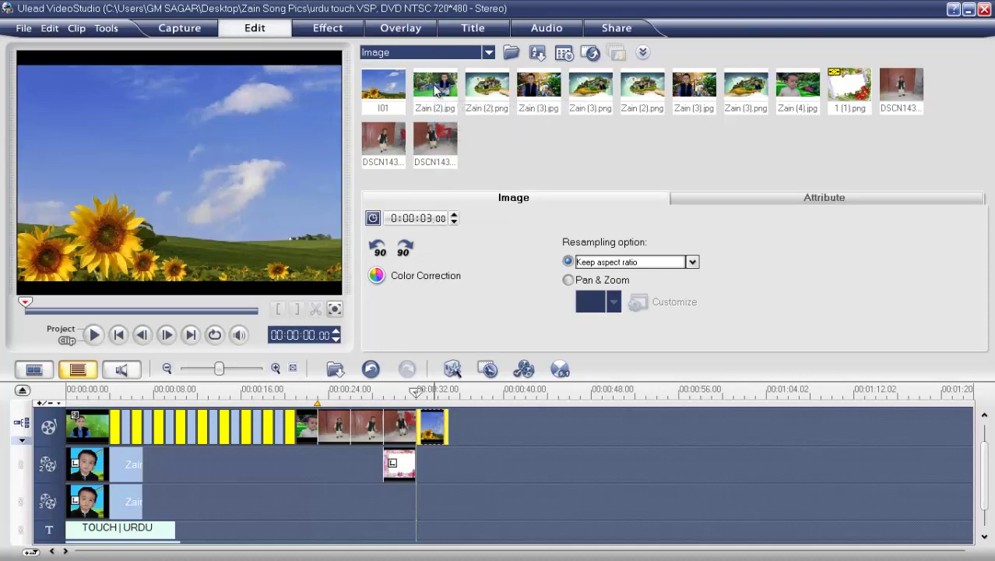
pyautogui.moveTo(436, 89); pyautogui.dragTo(421, 469)
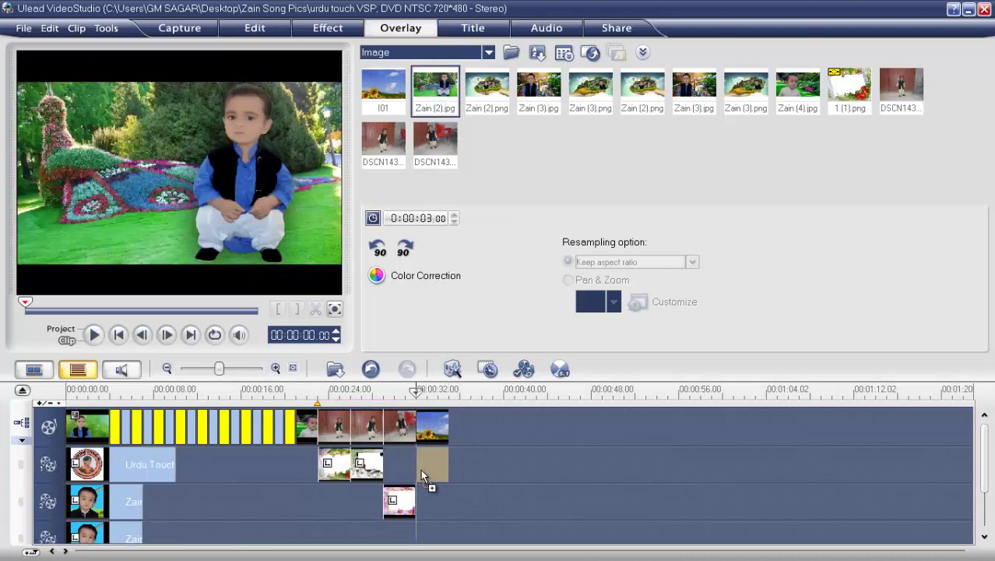
# - Move the pink flower frame up to the first overlay track, directly after the white-flower frame
pyautogui.click(413, 495)
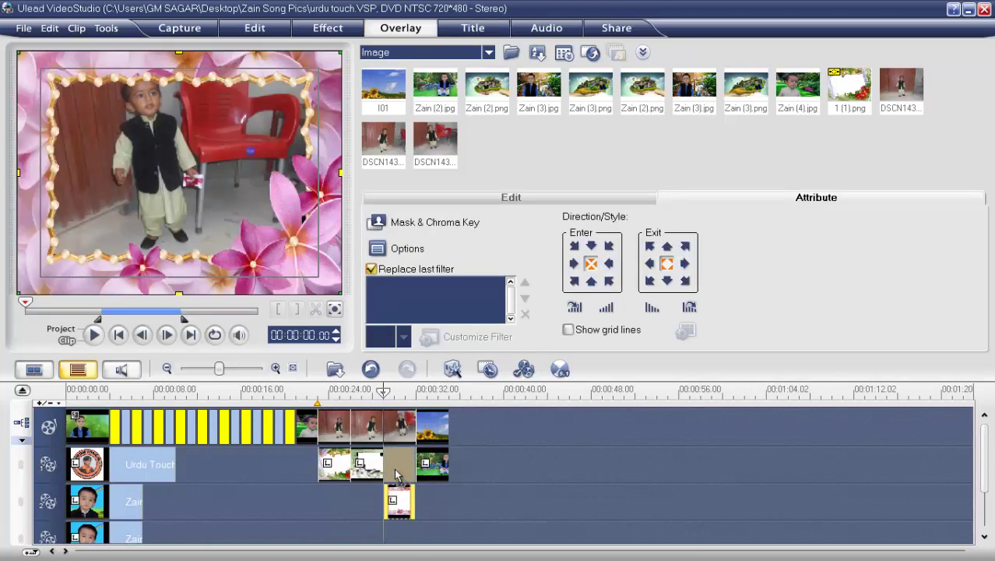
pyautogui.moveTo(411, 496); pyautogui.dragTo(411, 465)
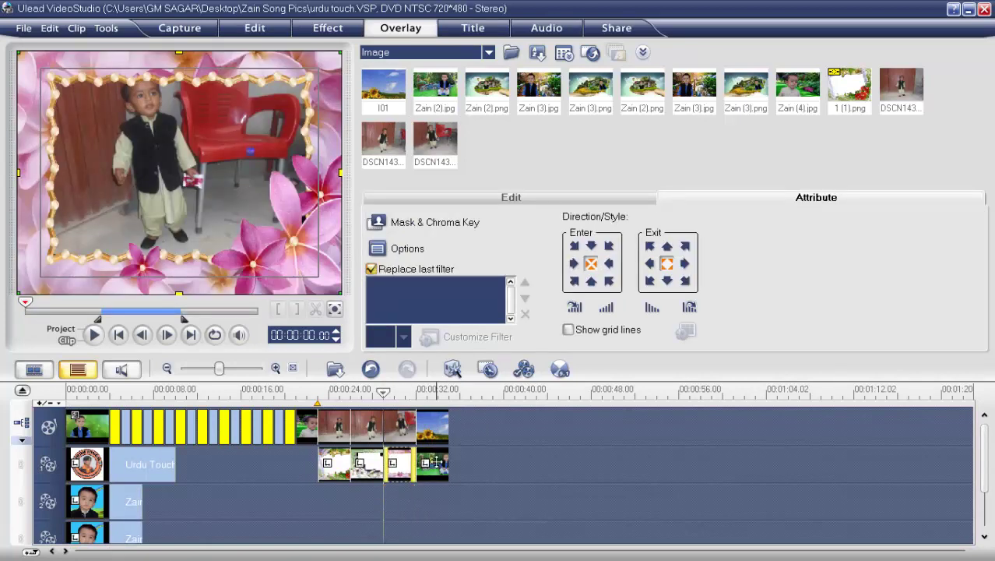
# - Move the Zain (2).jpg overlay to the upper right of the sunflower picture and enlarge it slightly
pyautogui.click(435, 463)
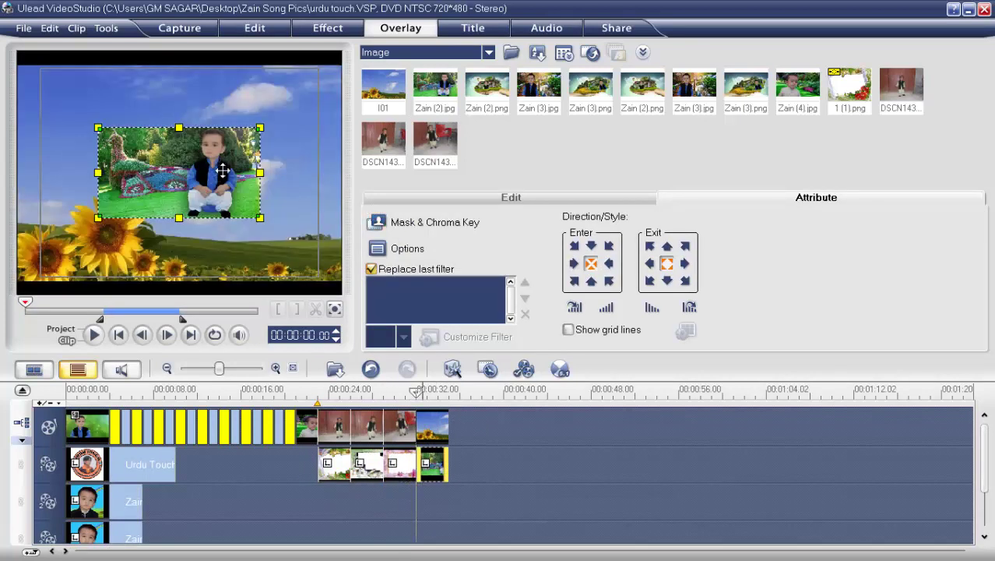
pyautogui.moveTo(216, 173); pyautogui.dragTo(258, 163)
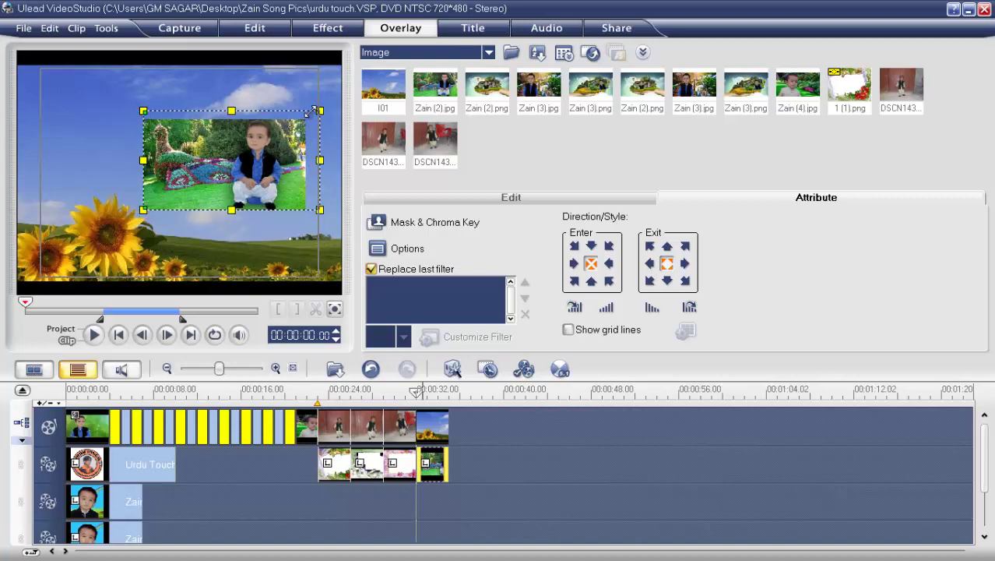
pyautogui.moveTo(309, 116); pyautogui.dragTo(315, 113)
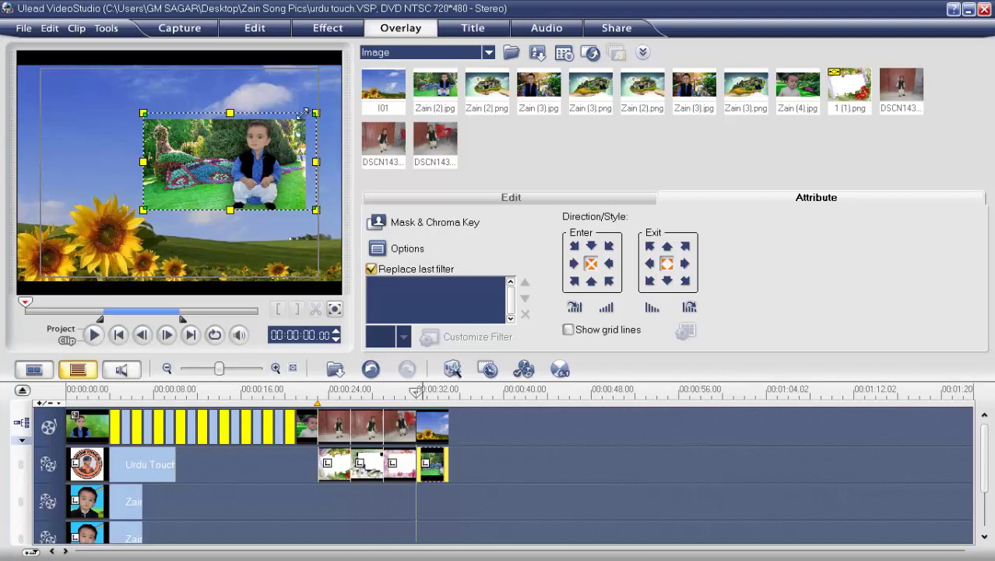
# - Enable overlay options for the Zain (2).jpg overlay and apply a Mask Frame with the tilted rough-edged rectangle shape
pyautogui.click(412, 224)
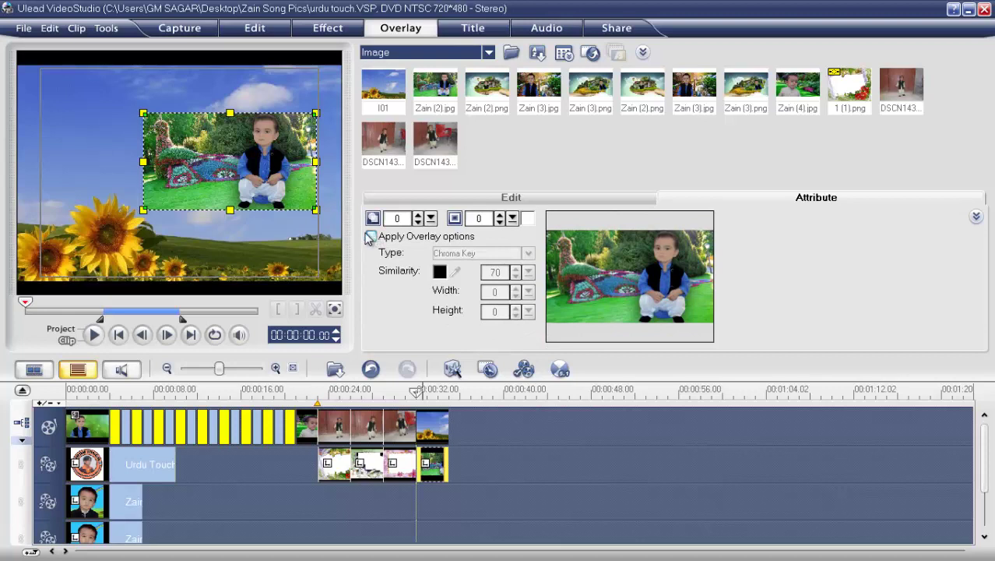
pyautogui.click(371, 237)
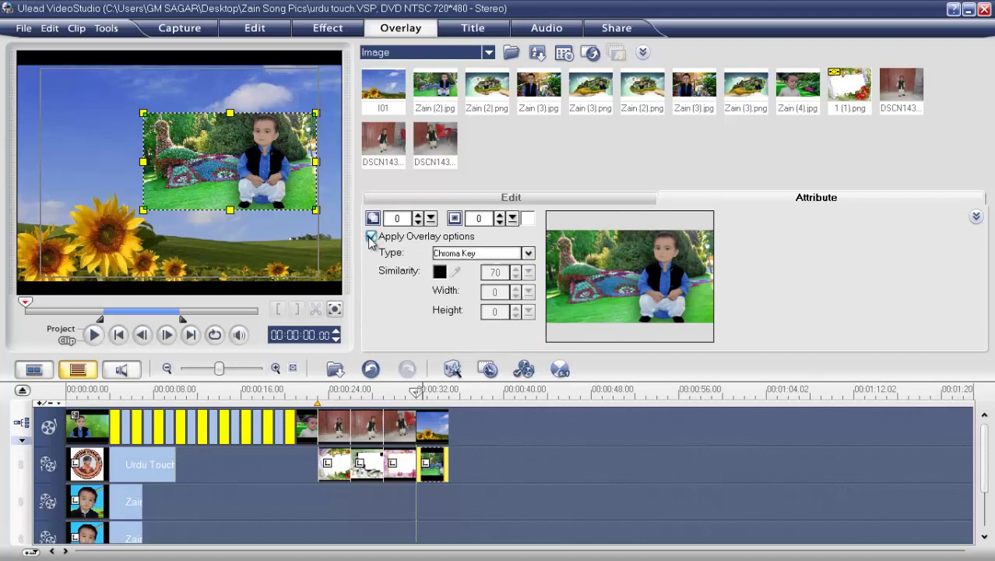
pyautogui.click(527, 253)
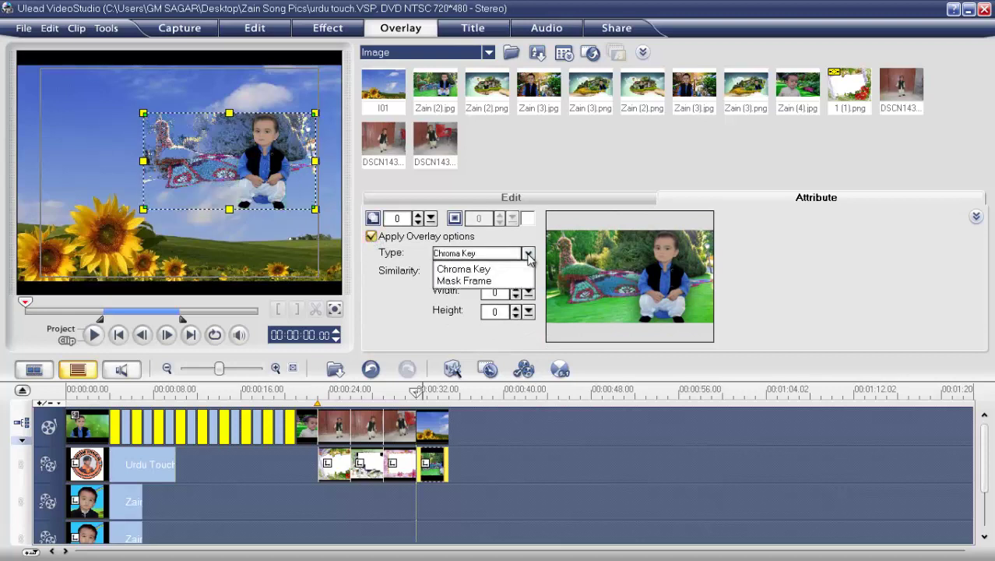
pyautogui.click(481, 282)
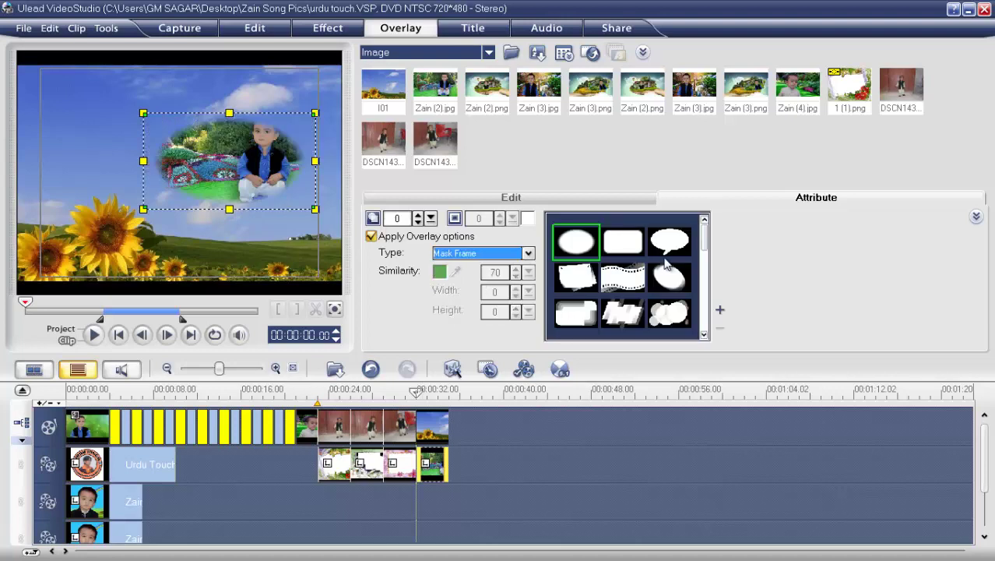
pyautogui.click(623, 243)
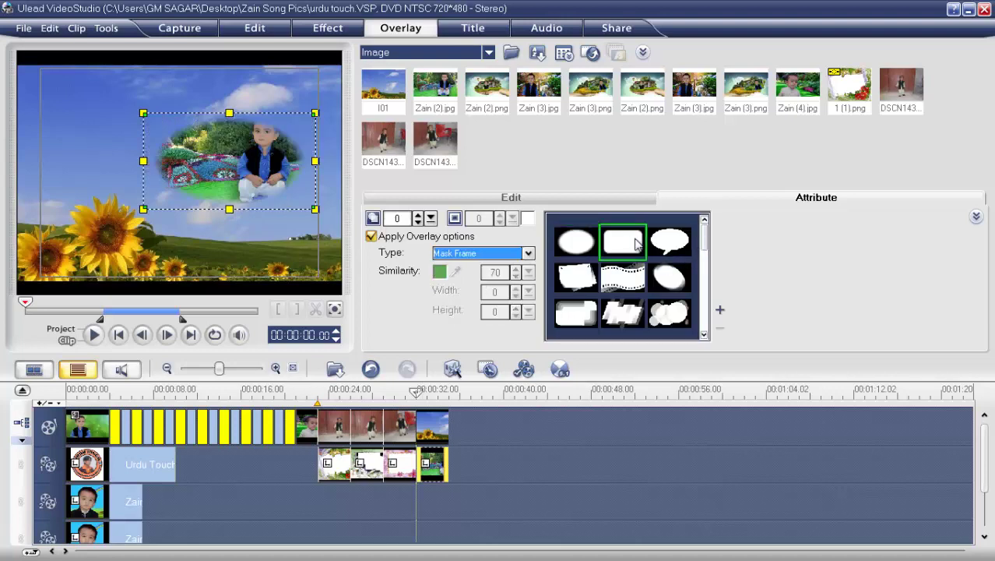
pyautogui.click(575, 282)
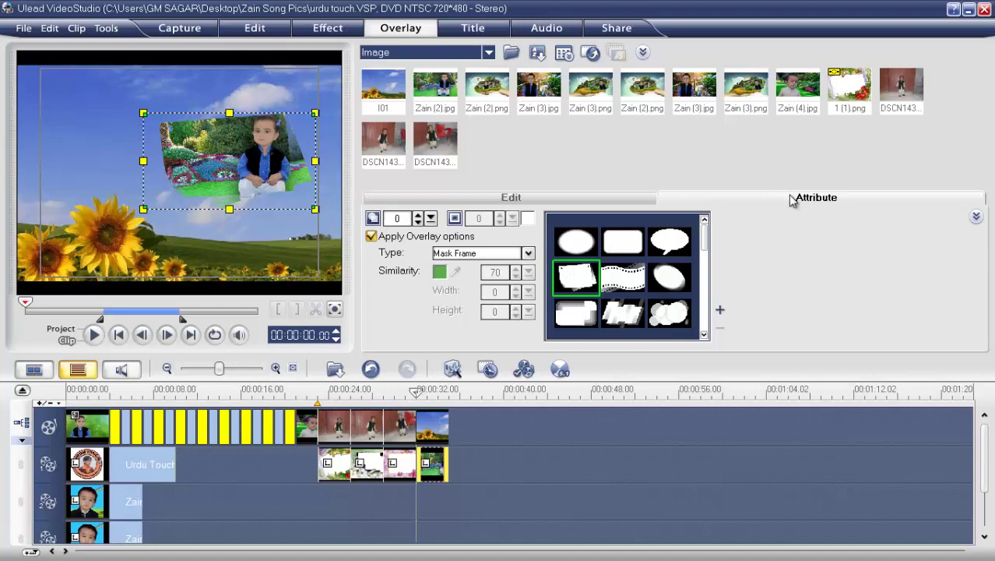
# - Apply Pan & Zoom to the Zain (2).jpg overlay with the first preset in the third row
pyautogui.click(521, 201)
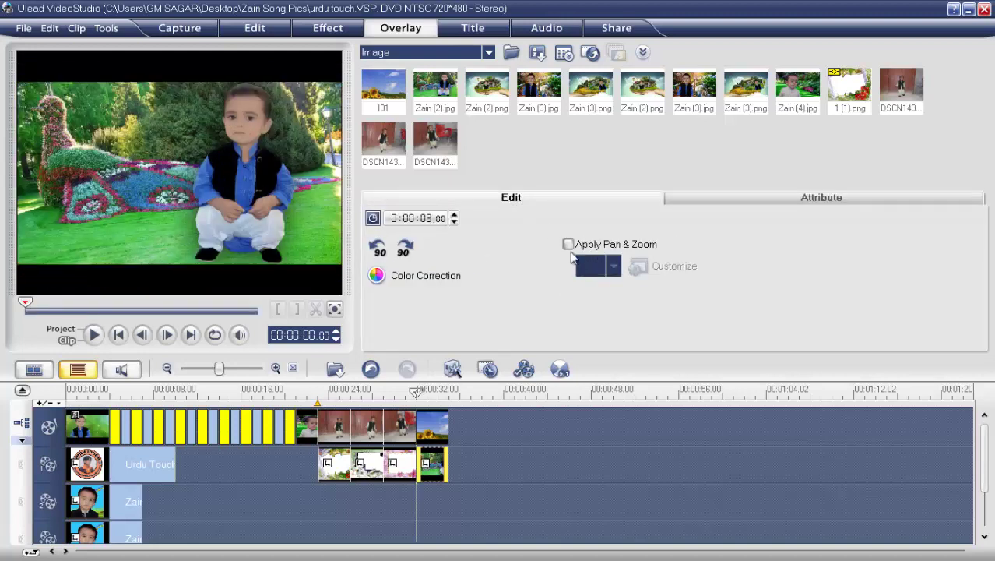
pyautogui.click(568, 243)
pyautogui.click(614, 266)
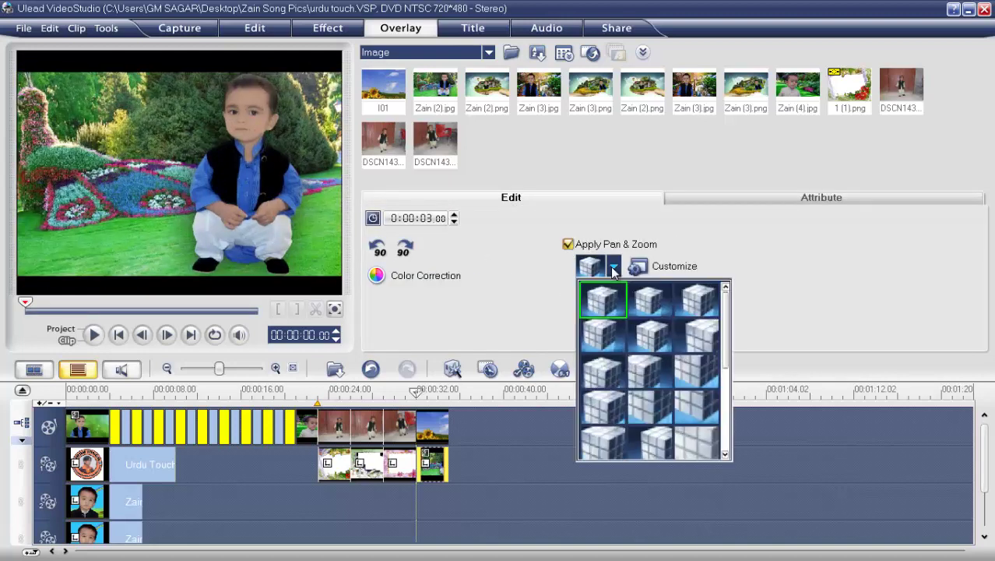
pyautogui.click(606, 371)
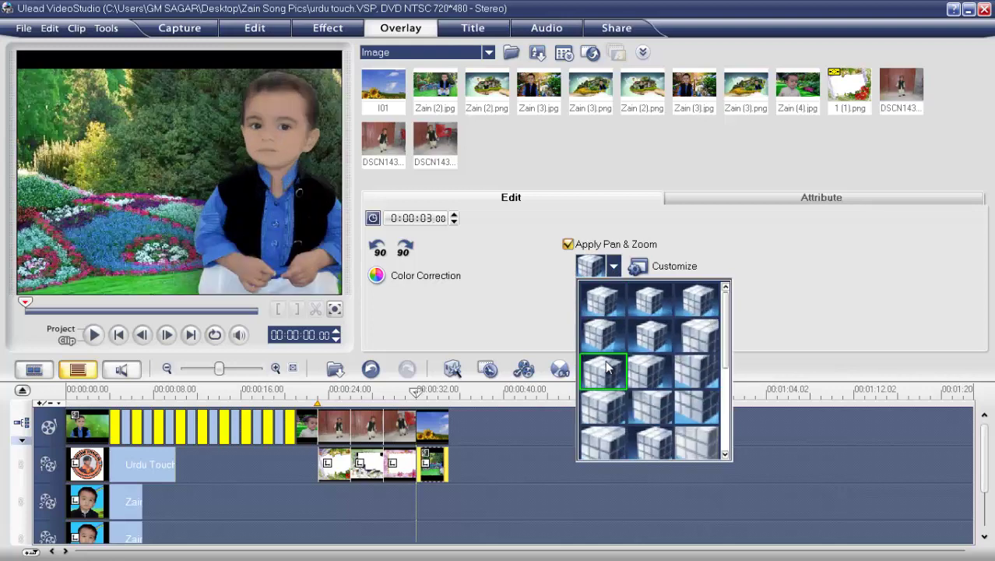
pyautogui.click(673, 237)
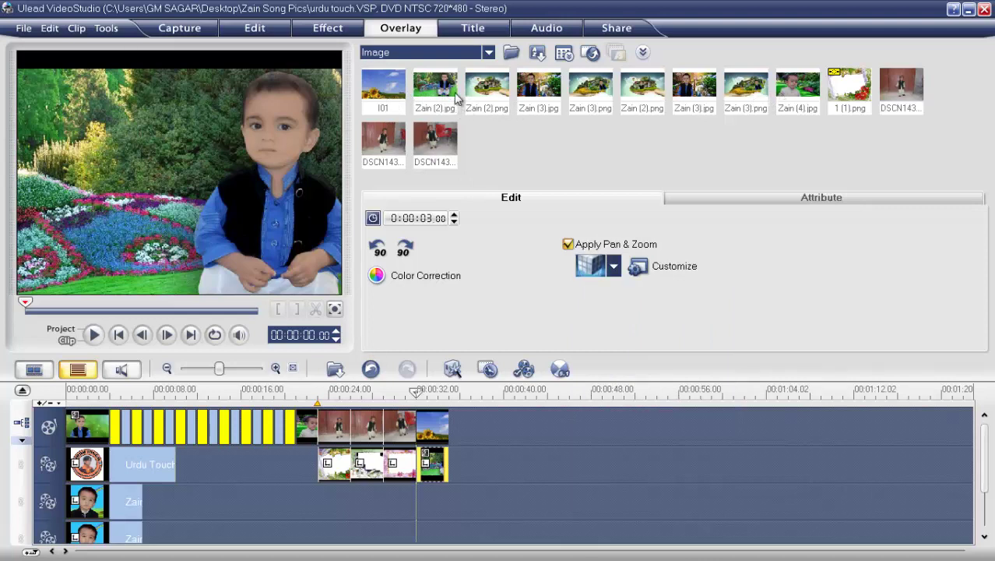
# - Append Zain (2).png to the video track and overlay Zain (4).jpg on it, positioned in the upper right of the picture
pyautogui.moveTo(486, 88); pyautogui.dragTo(469, 437)
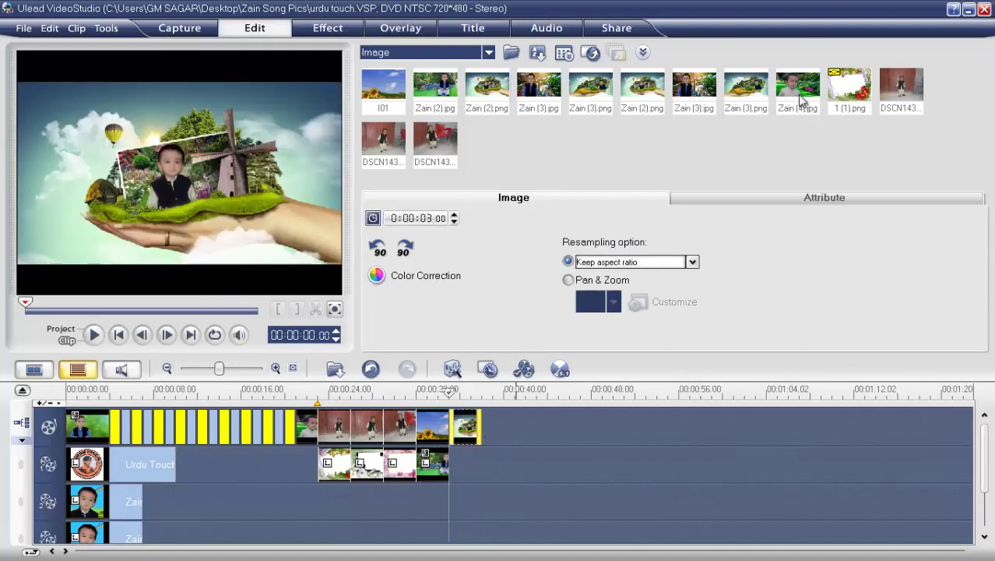
pyautogui.moveTo(798, 95); pyautogui.dragTo(457, 467)
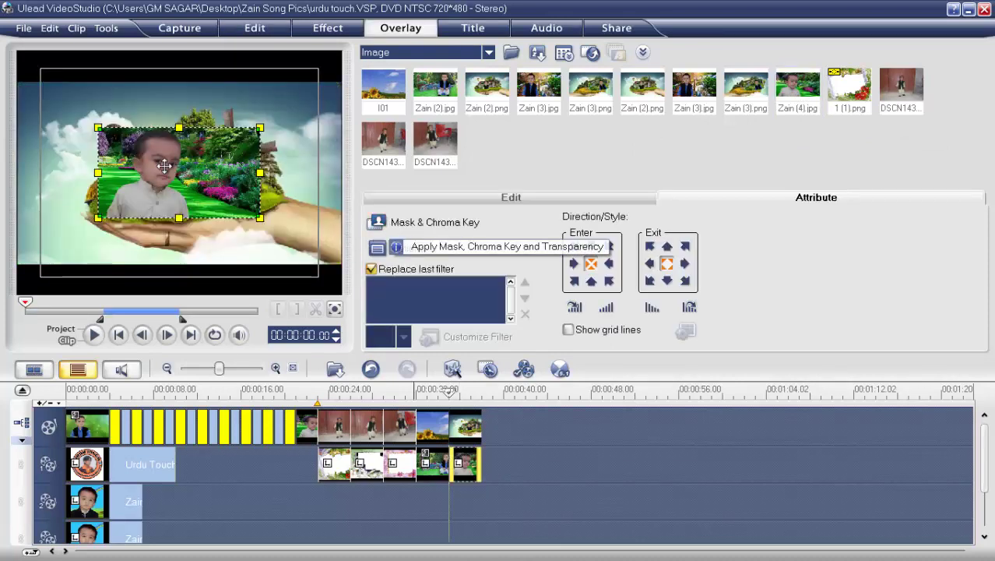
pyautogui.moveTo(184, 175); pyautogui.dragTo(218, 204)
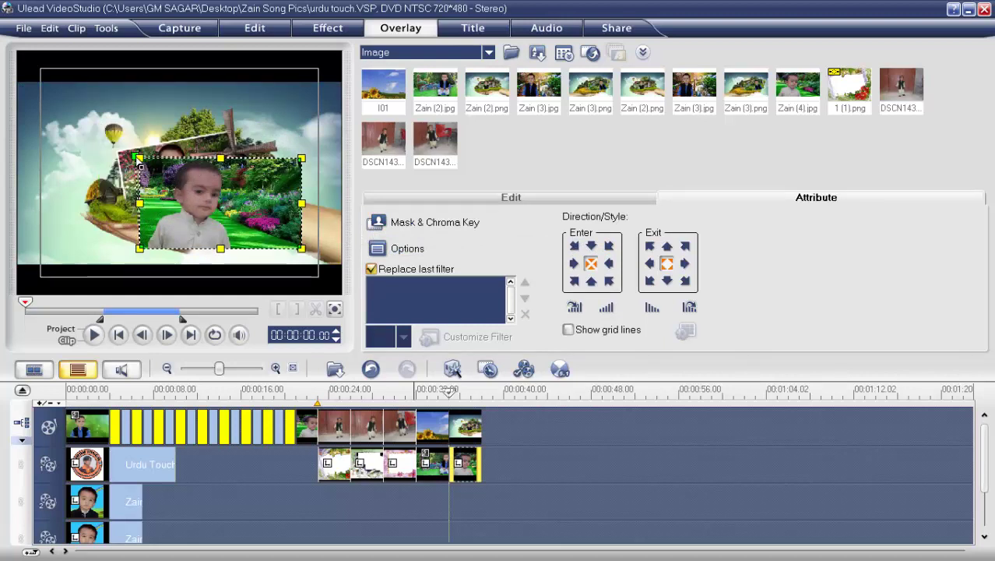
pyautogui.moveTo(213, 187); pyautogui.dragTo(223, 128)
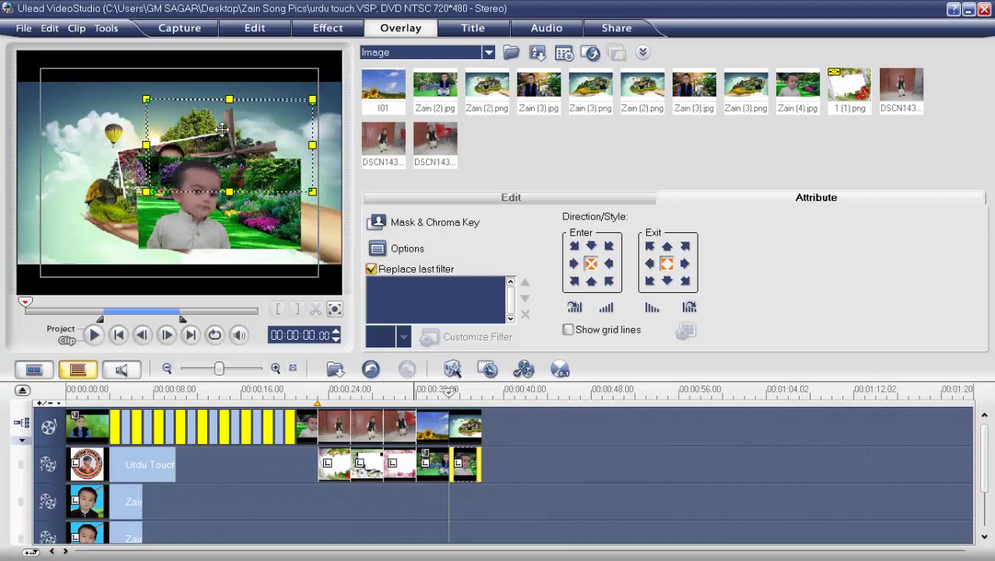
# - Enable overlay options for the Zain (4).jpg overlay and apply the Mask Frame made of overlapping circles
pyautogui.click(395, 225)
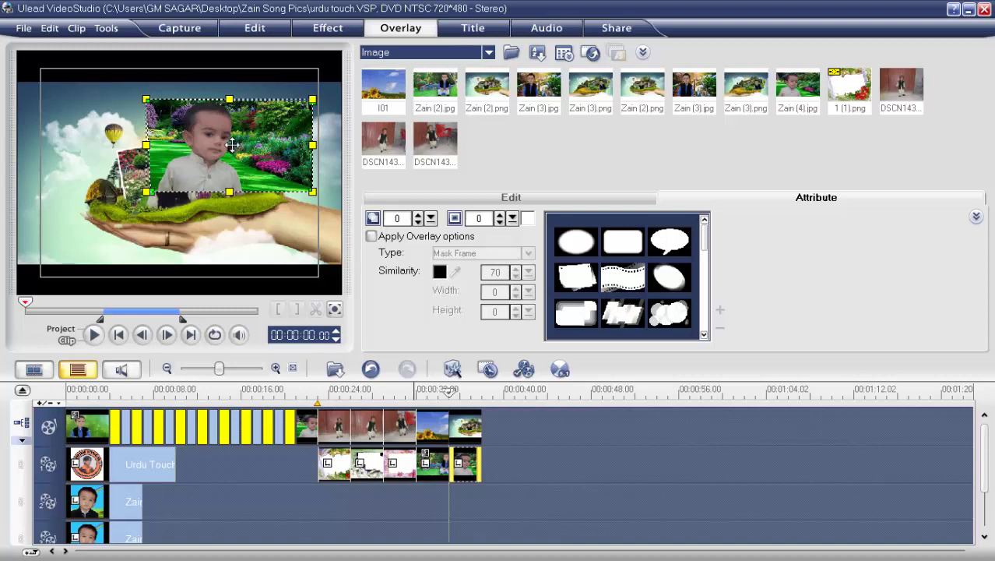
pyautogui.scroll(3, 397, 242)
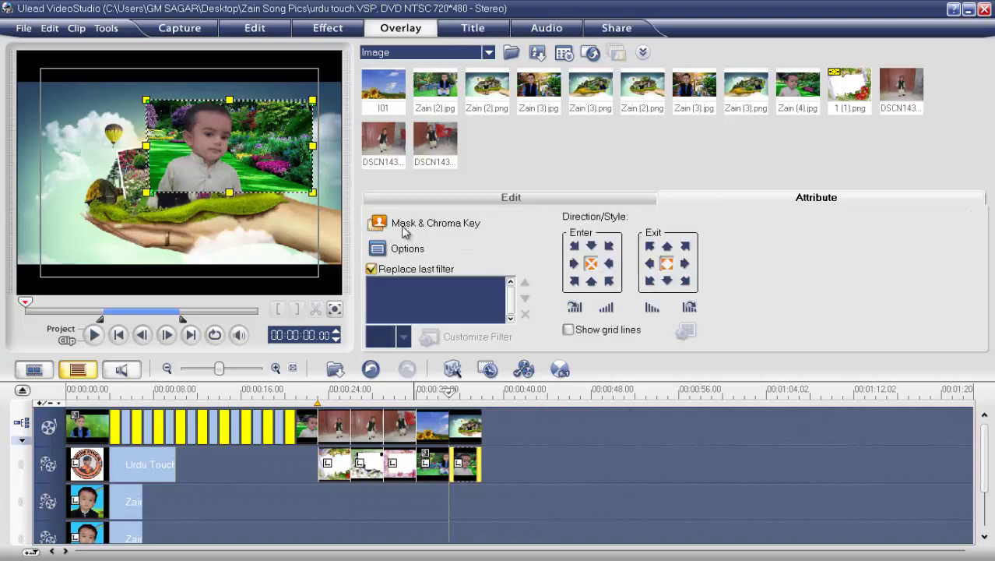
pyautogui.scroll(-3, 290, 214)
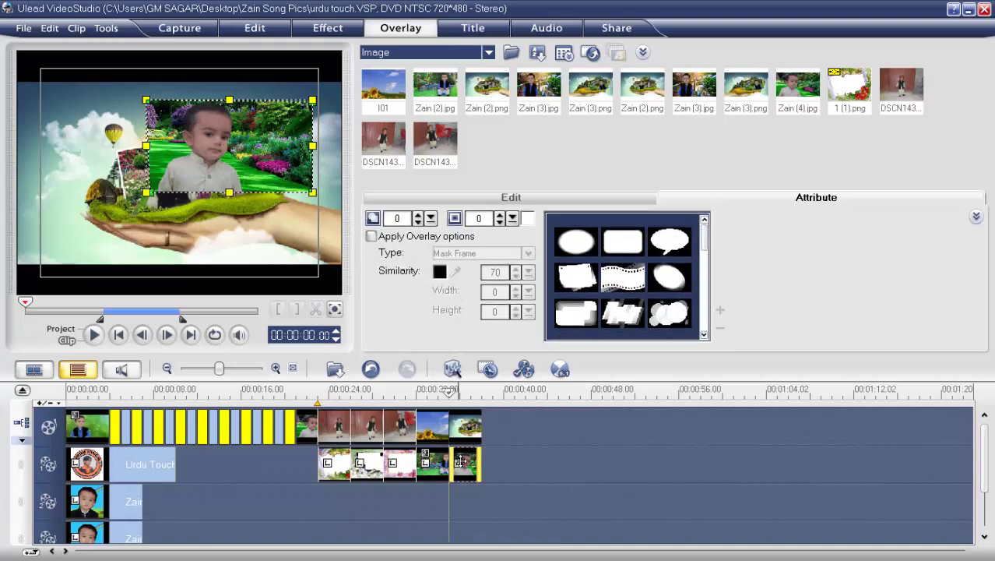
pyautogui.click(371, 236)
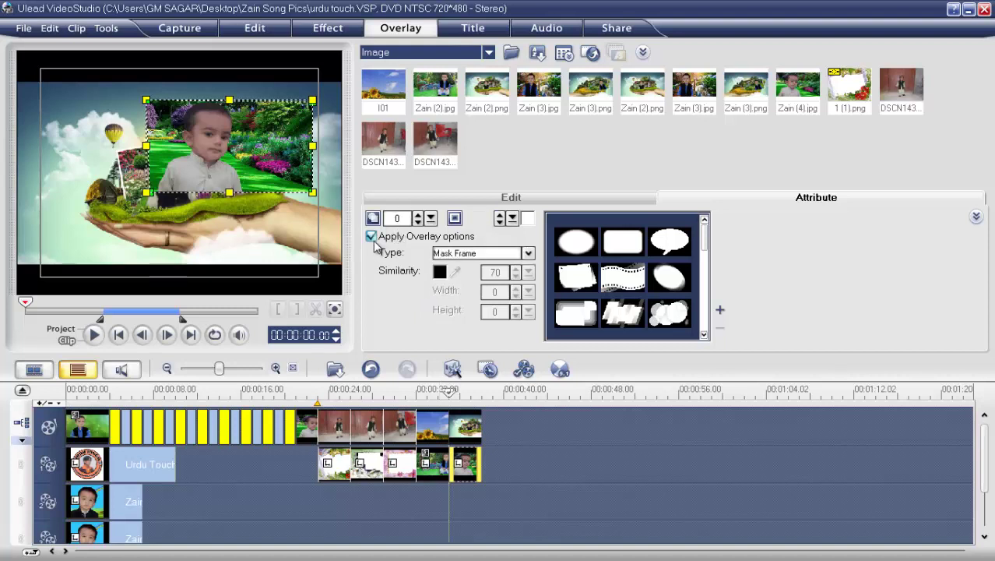
pyautogui.click(576, 314)
pyautogui.click(658, 323)
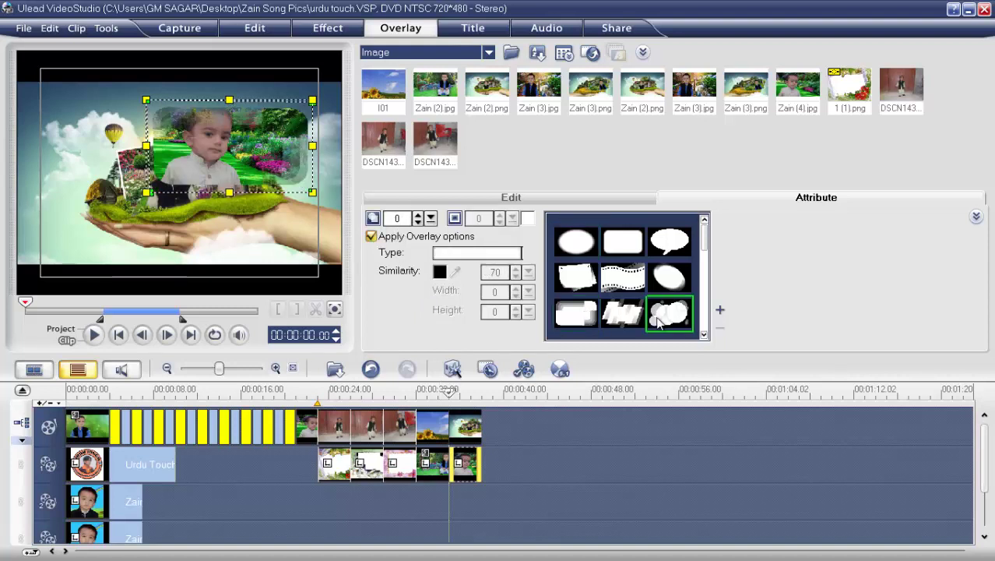
# - Apply Pan & Zoom to the Zain (4).jpg overlay with the third preset in the second row
pyautogui.click(512, 199)
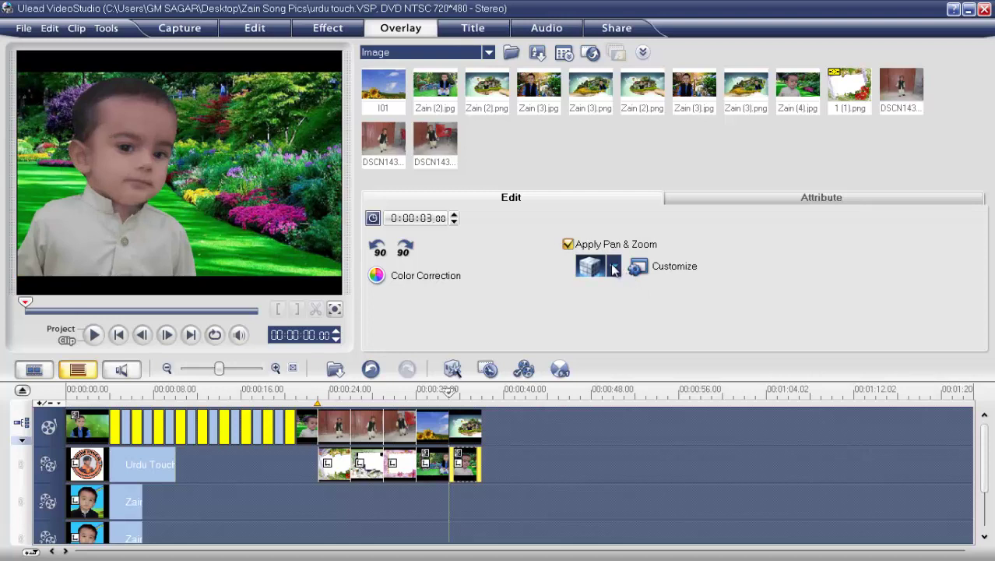
pyautogui.click(614, 265)
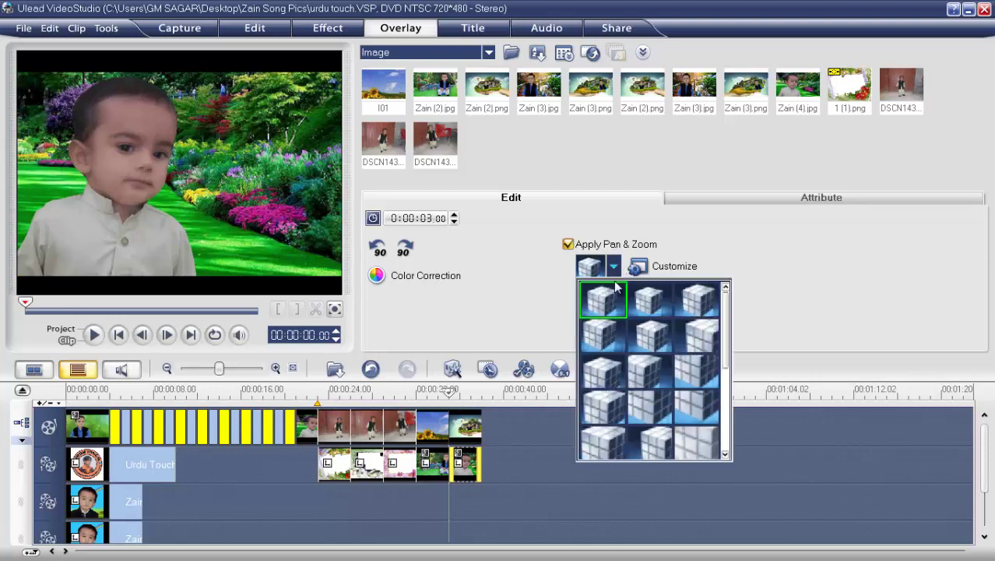
pyautogui.click(692, 344)
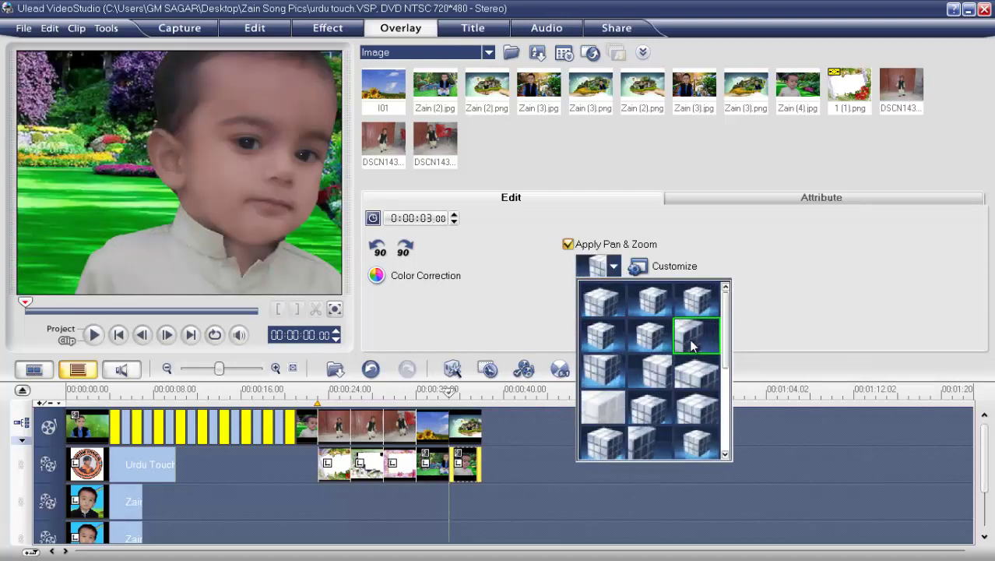
pyautogui.click(748, 280)
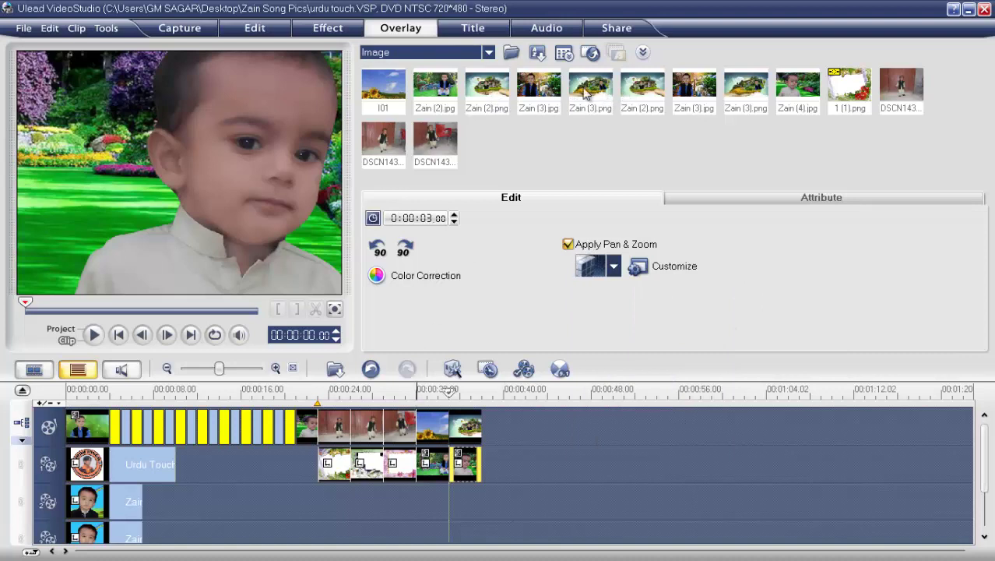
# - Append the first DSCN143 photo to the first overlay track and Zain (2).jpg above it on the video track
pyautogui.moveTo(898, 92); pyautogui.dragTo(501, 435)
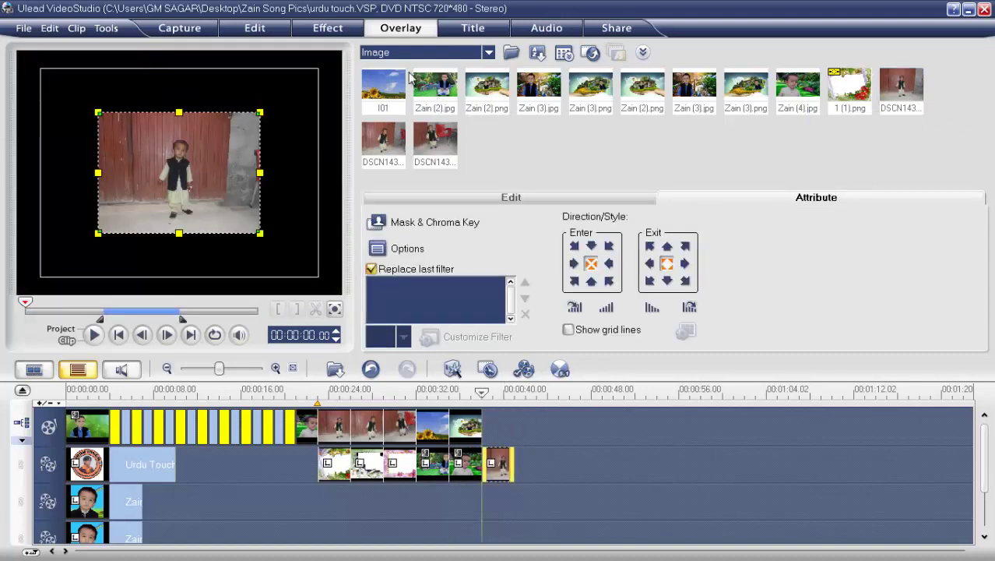
pyautogui.moveTo(430, 92); pyautogui.dragTo(506, 422)
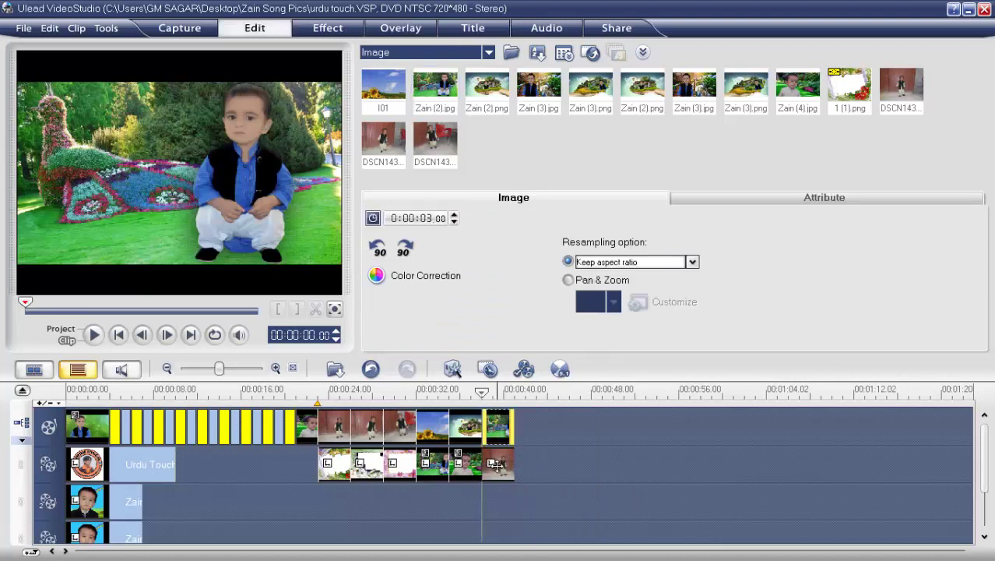
# - Shrink the DSCN143 overlay photo and move it to the upper left of the garden picture, beside the seated boy
pyautogui.click(496, 464)
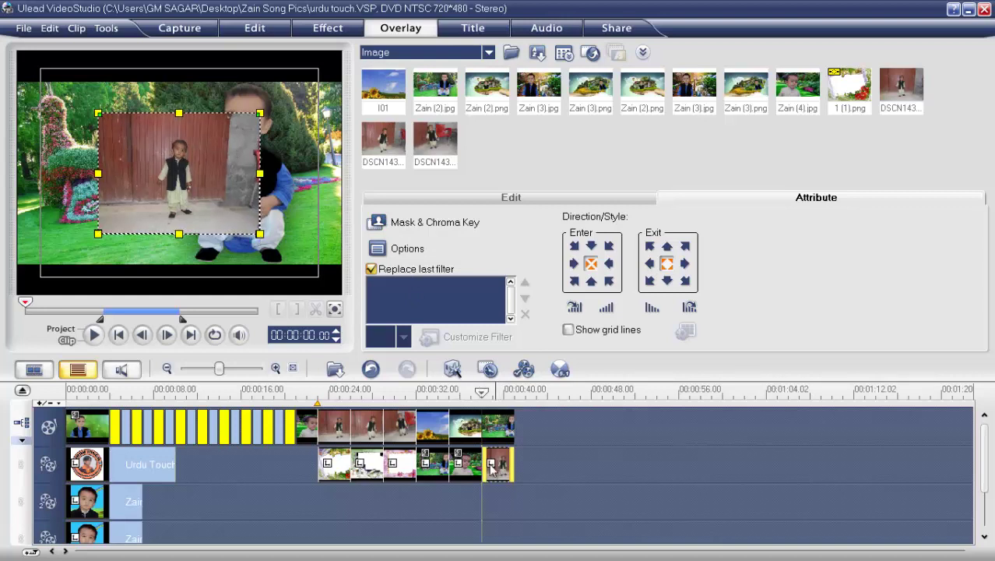
pyautogui.moveTo(198, 145); pyautogui.dragTo(171, 131)
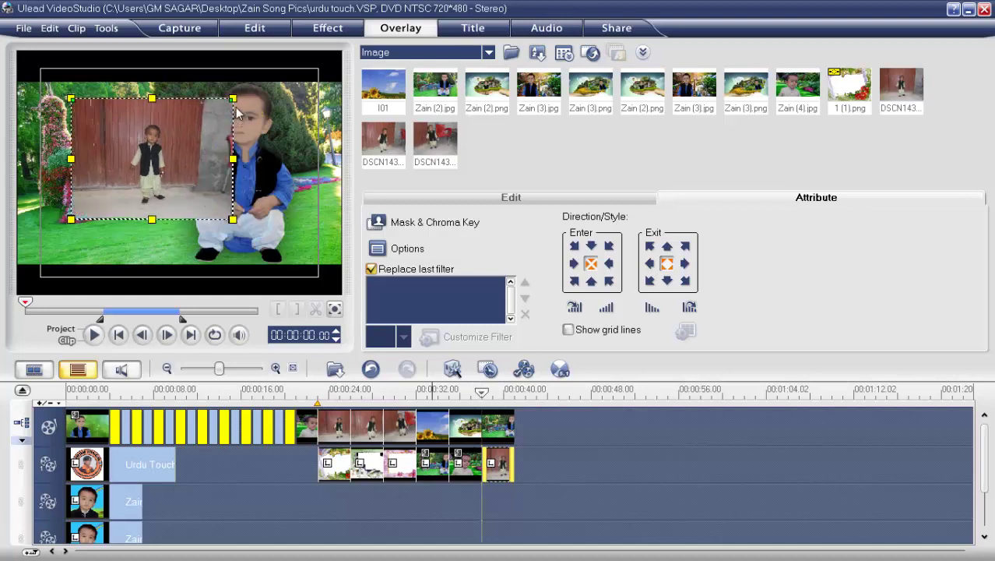
pyautogui.moveTo(236, 95); pyautogui.dragTo(208, 117)
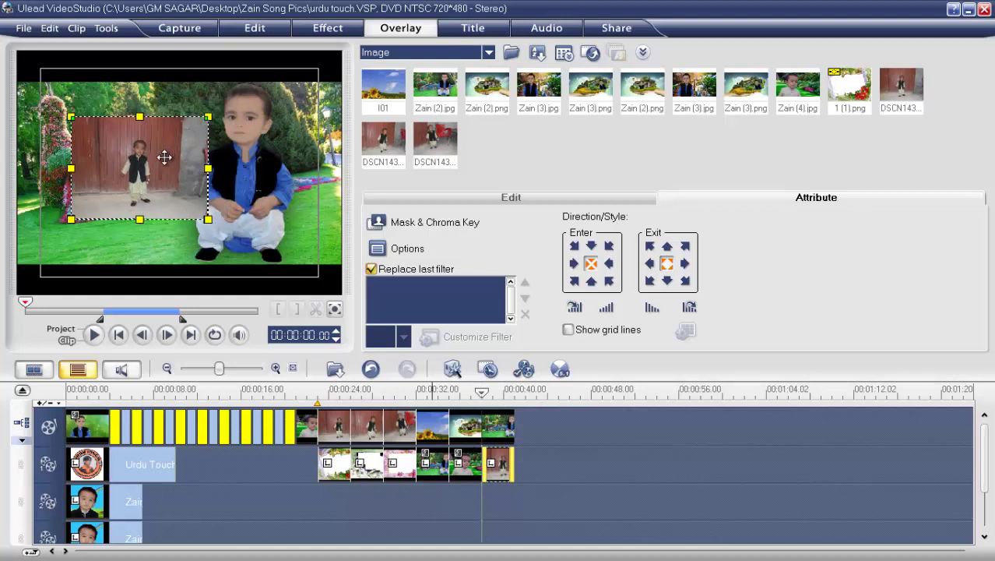
pyautogui.moveTo(162, 159); pyautogui.dragTo(143, 137)
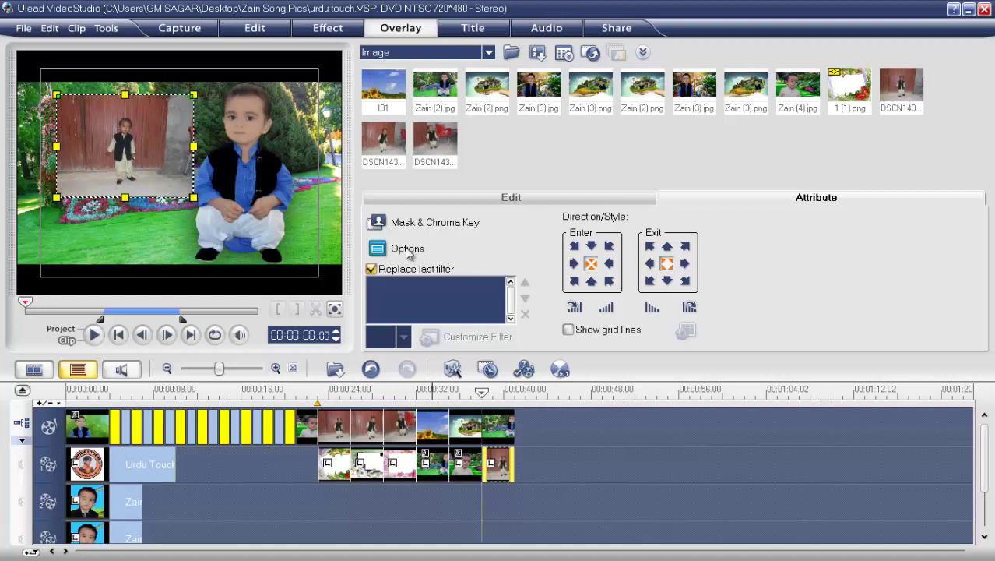
# - Enable overlay options for the DSCN143 overlay photo and apply the Mask Frame made of two overlapping hearts
pyautogui.click(393, 226)
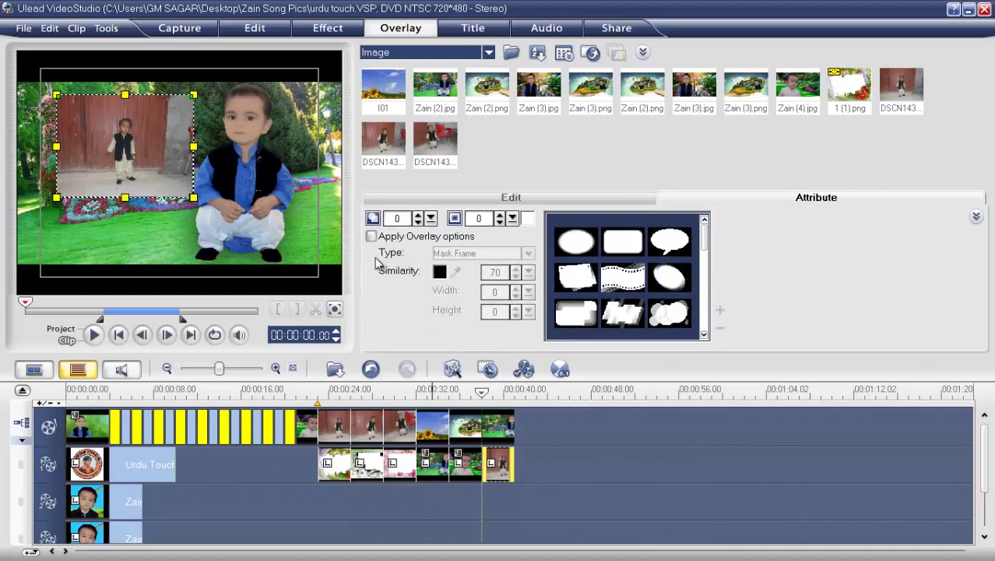
pyautogui.click(371, 237)
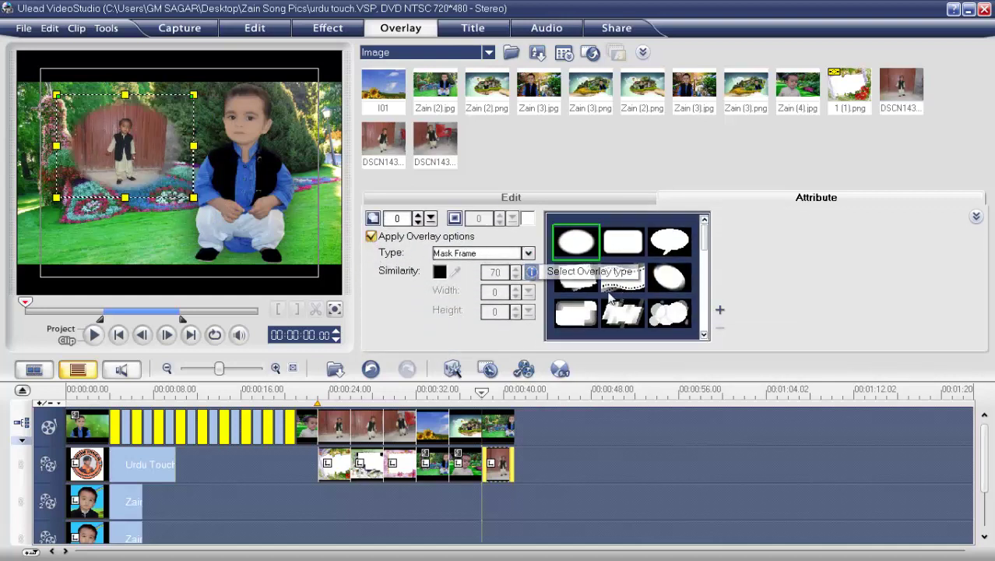
pyautogui.click(704, 334)
pyautogui.click(704, 335)
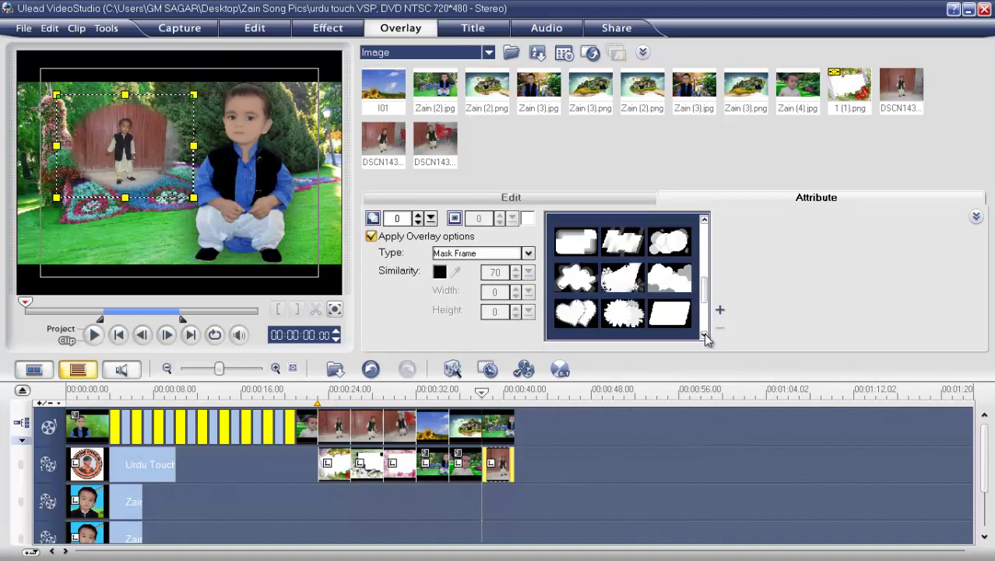
pyautogui.click(595, 318)
pyautogui.scroll(-1, 559, 292)
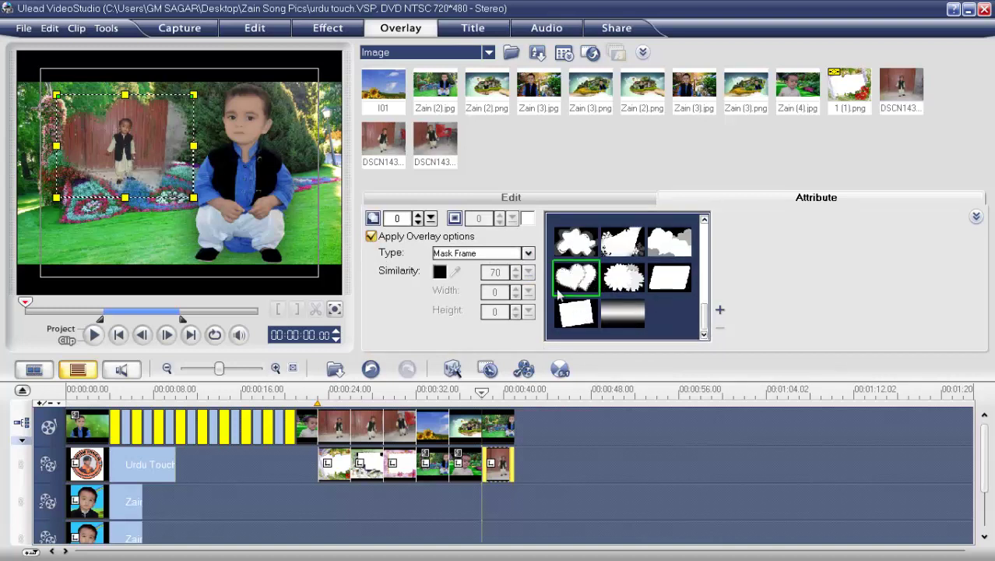
# - Apply Pan & Zoom to the DSCN143 overlay photo with the second preset in the second row
pyautogui.click(530, 197)
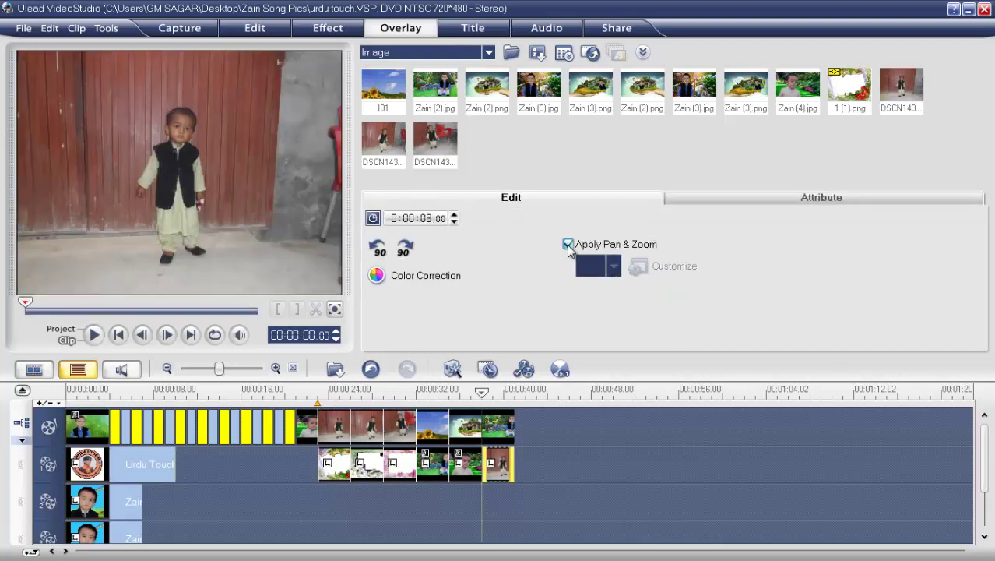
pyautogui.click(614, 267)
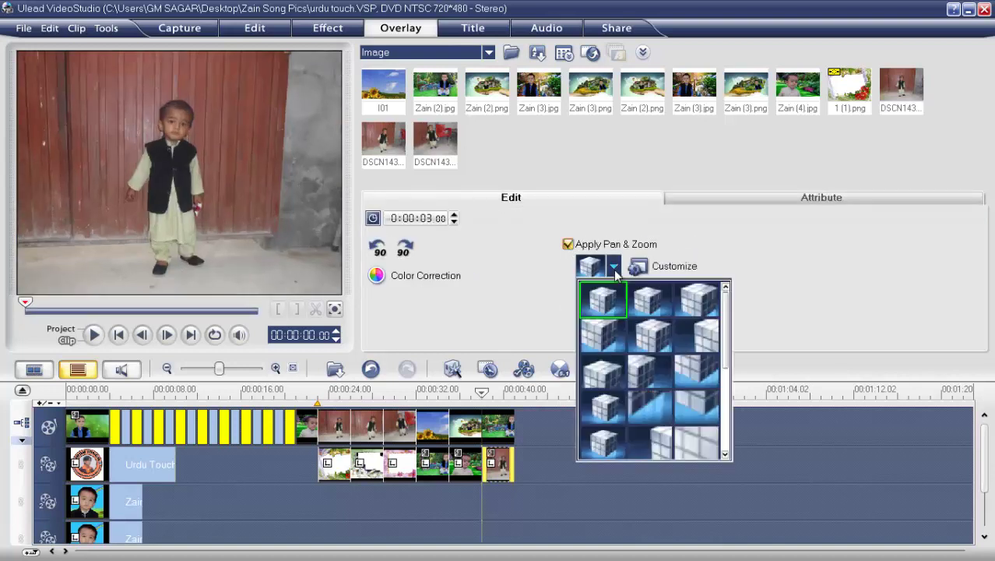
pyautogui.click(651, 336)
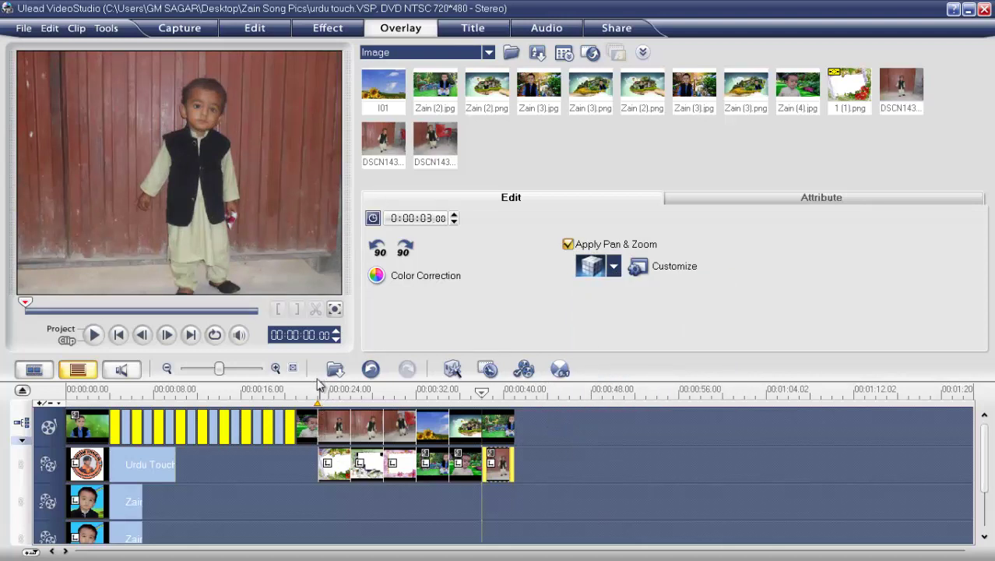
# - Preview the project from 00:00:23.00, where the first PNG-framed photo starts, through to the last overlay picture
pyautogui.moveTo(452, 389); pyautogui.dragTo(316, 392)
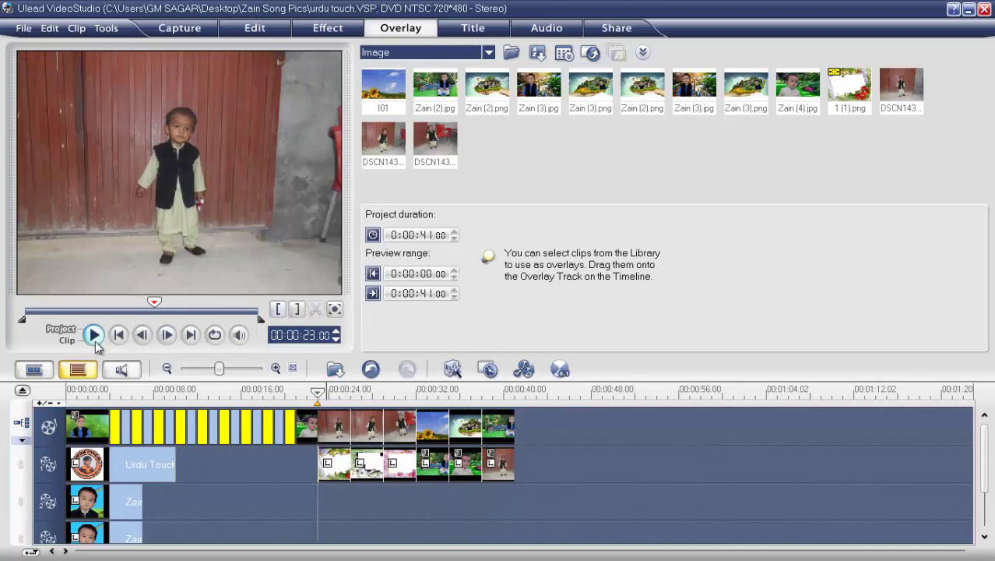
pyautogui.click(93, 335)
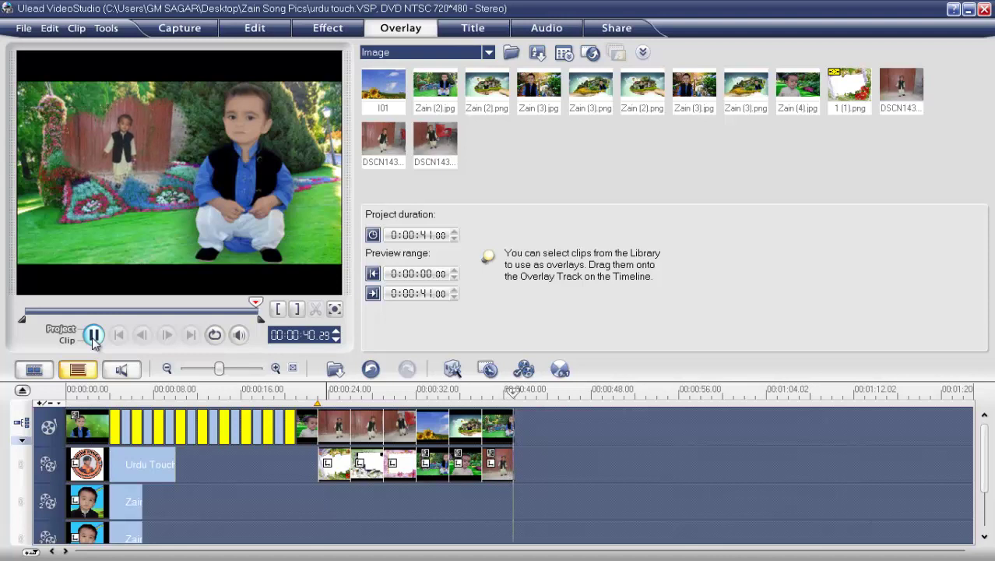
pyautogui.click(93, 335)
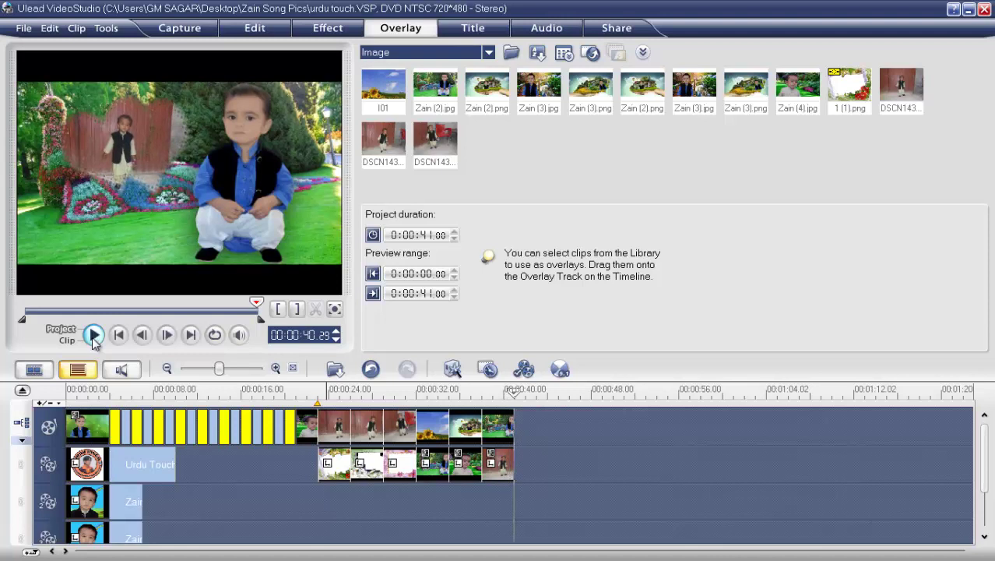